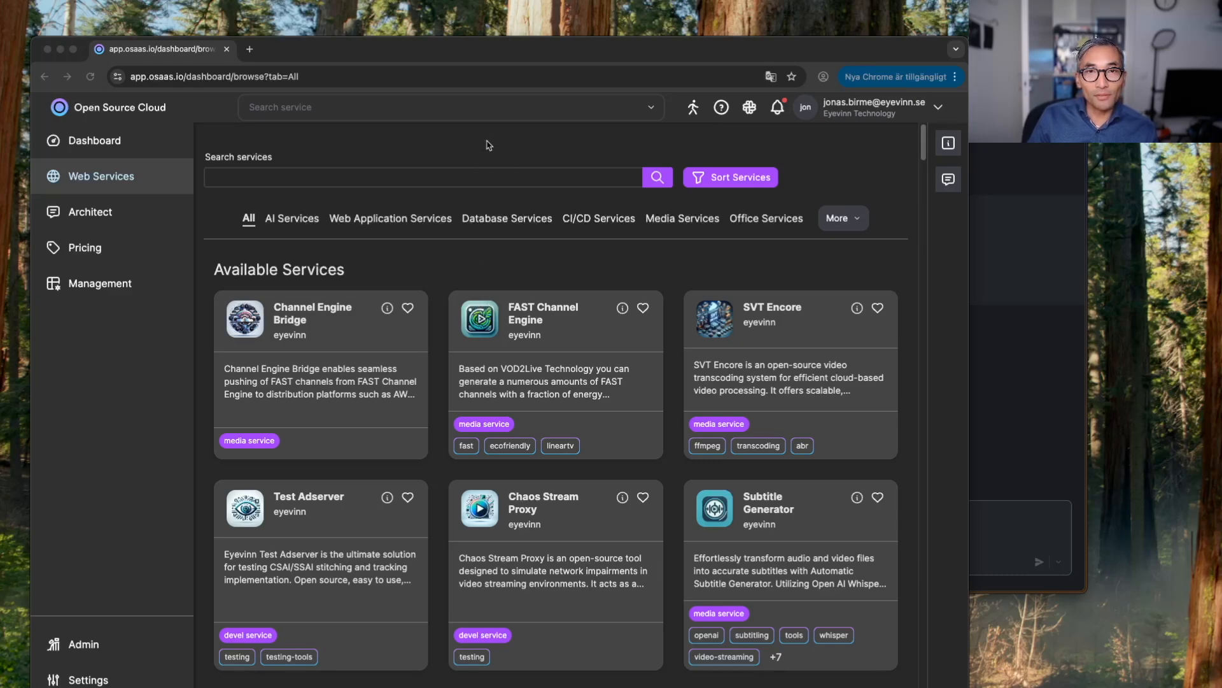
Step: Search the web services for "claude", open the Claude Code Slack Bot service and take a look at its GitHub repository
left_click(512, 58)
scroll(526, 275, "down", 3)
scroll(525, 276, "down", 2)
scroll(526, 273, "up", 5)
left_click(499, 181)
type("claude")
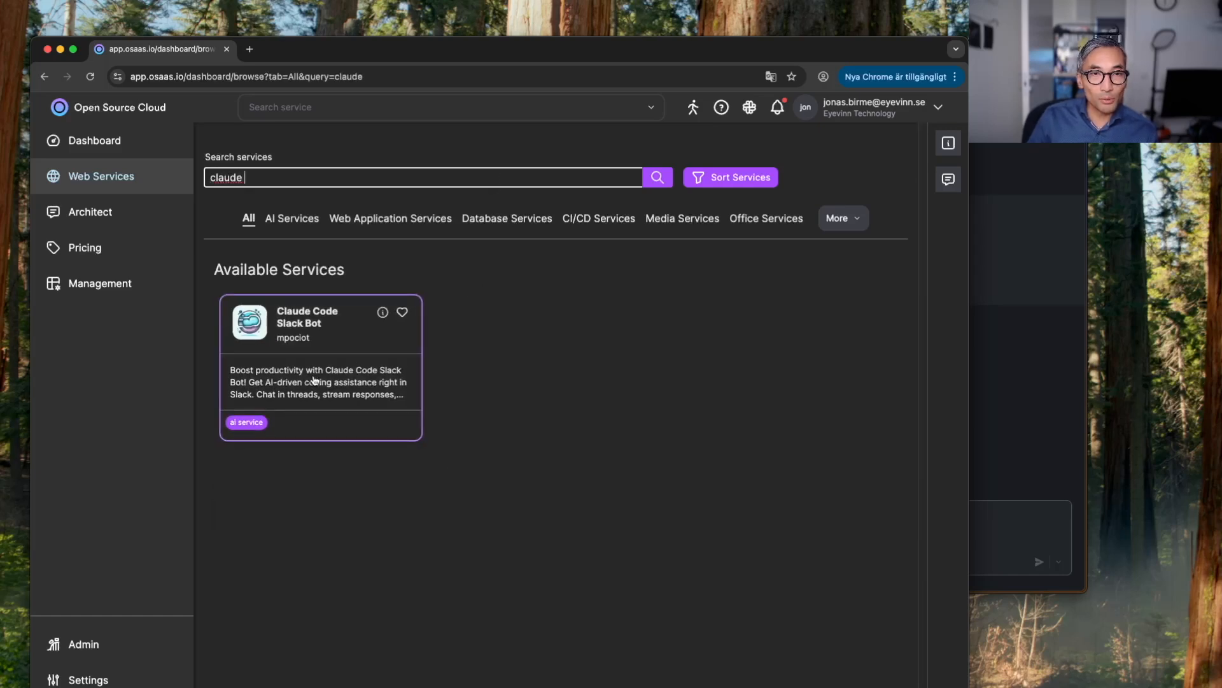
left_click(297, 360)
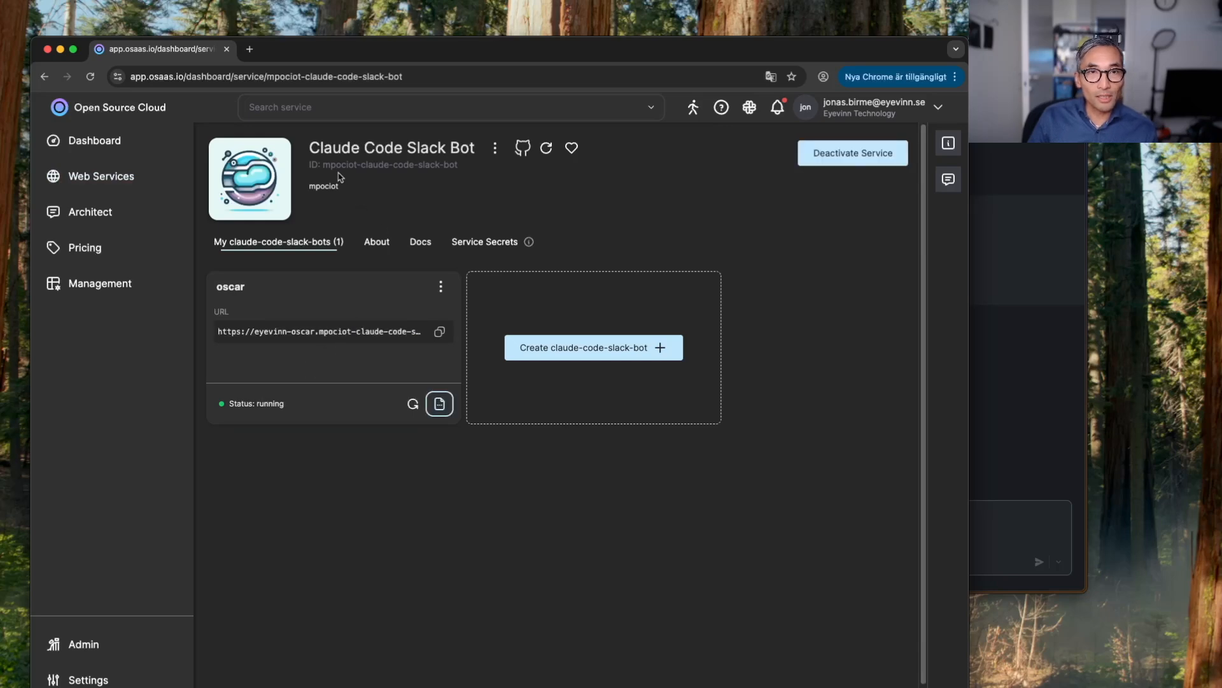
left_click(522, 149)
key("super+w")
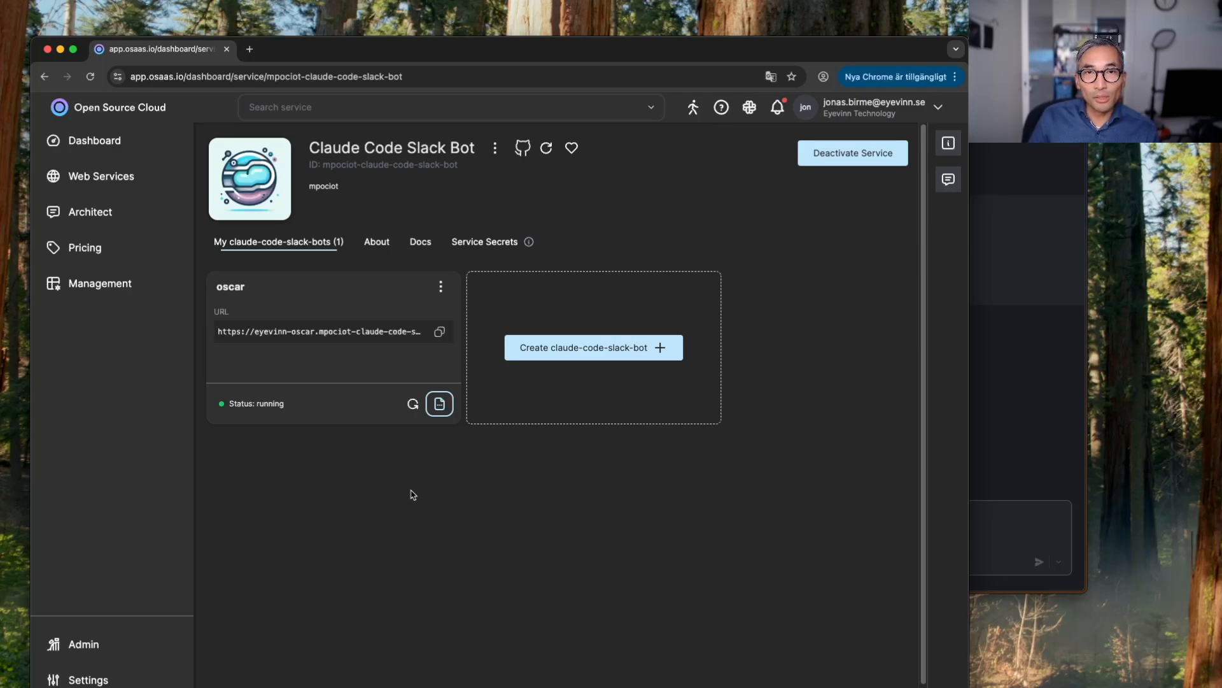
Step: Open the service's getting-started documentation and read the setup instructions for the Slack app, GitHub token and deployment via Open Source Cloud
left_click(428, 247)
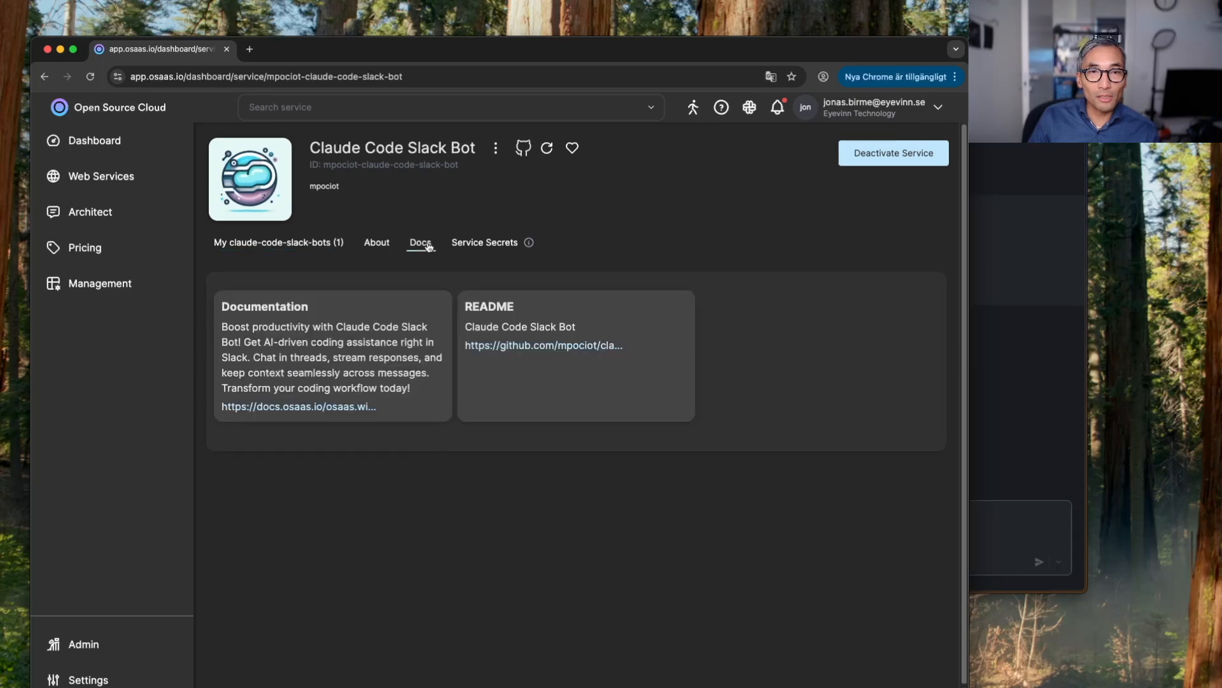
left_click(396, 381)
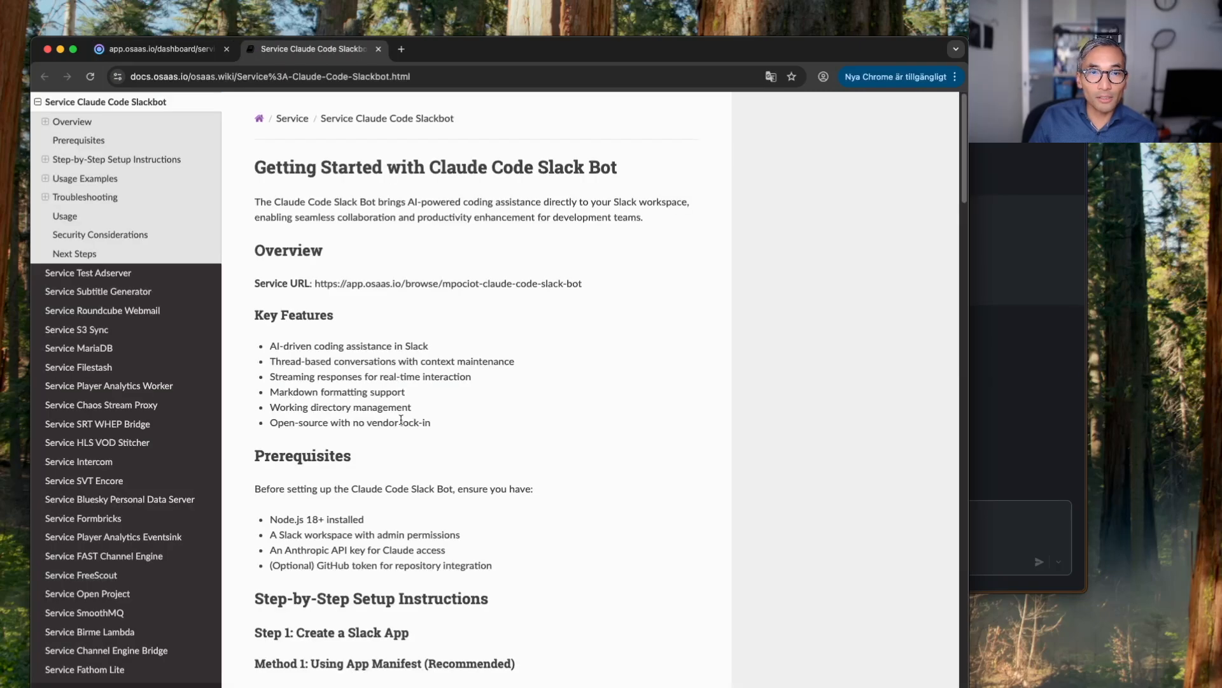
scroll(562, 386, "down", 6)
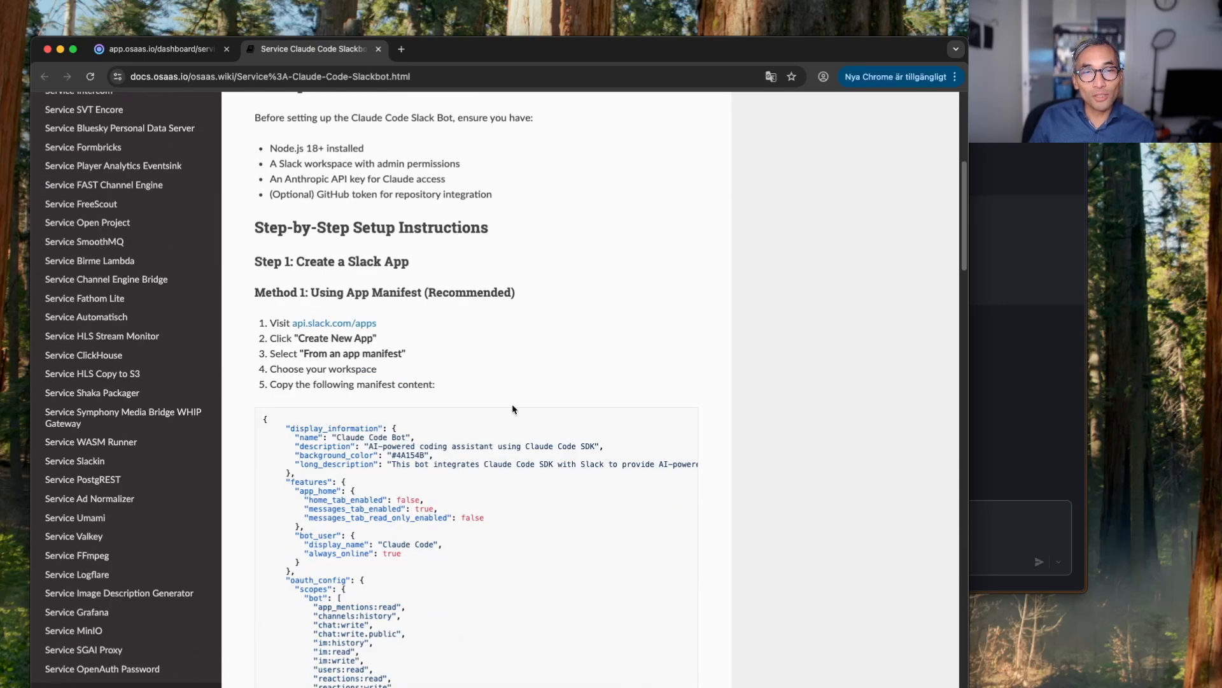
scroll(438, 335, "down", 12)
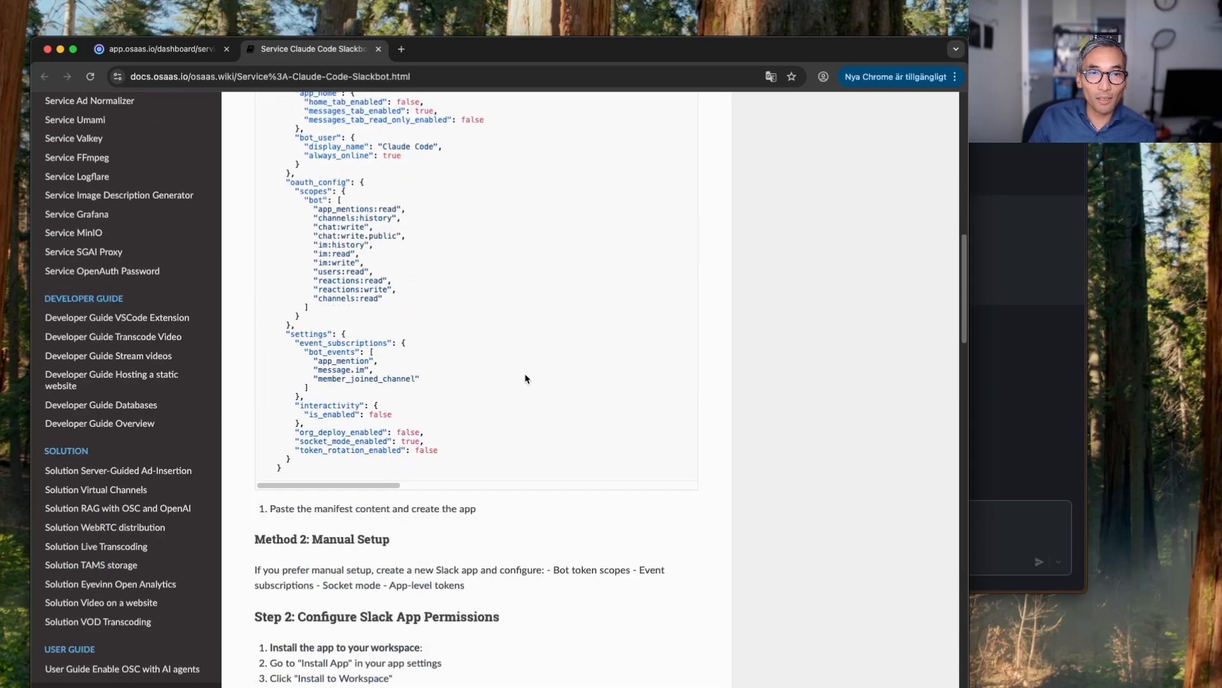
scroll(477, 356, "down", 4)
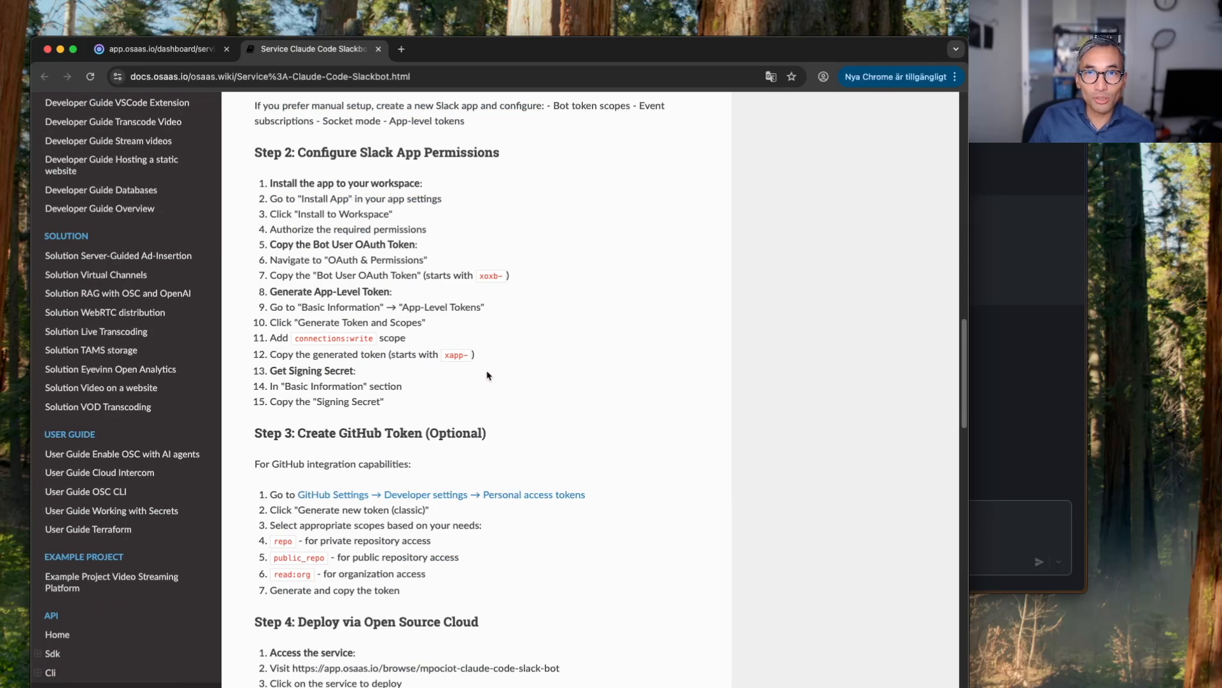
scroll(488, 376, "down", 3)
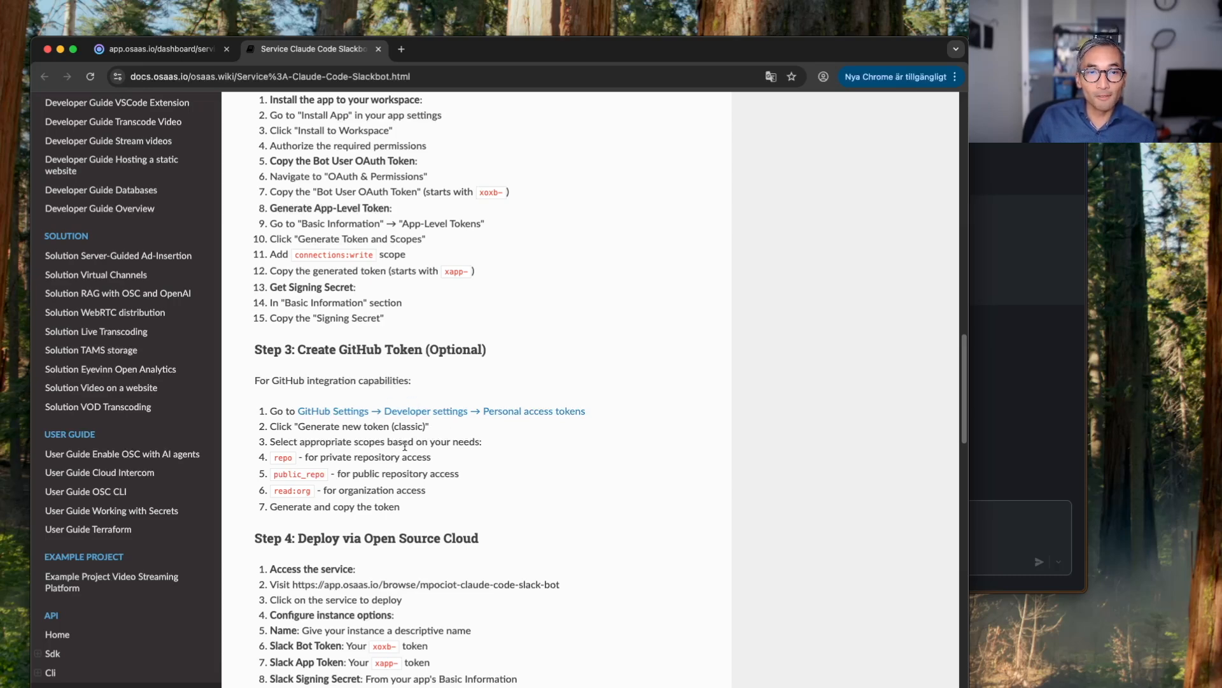
scroll(528, 493, "down", 3)
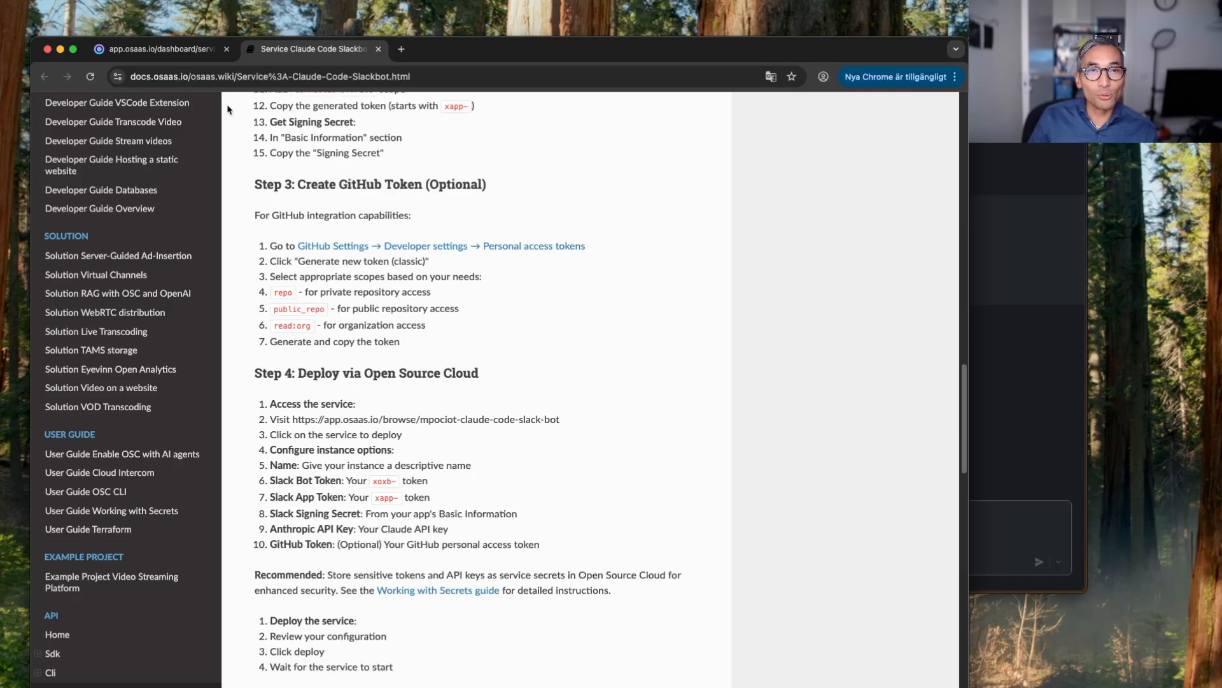
Step: Back on the service's instance list, view the settings required to create a claude-code-slack-bot and dismiss the form without creating one
left_click(153, 51)
left_click(278, 242)
left_click(548, 350)
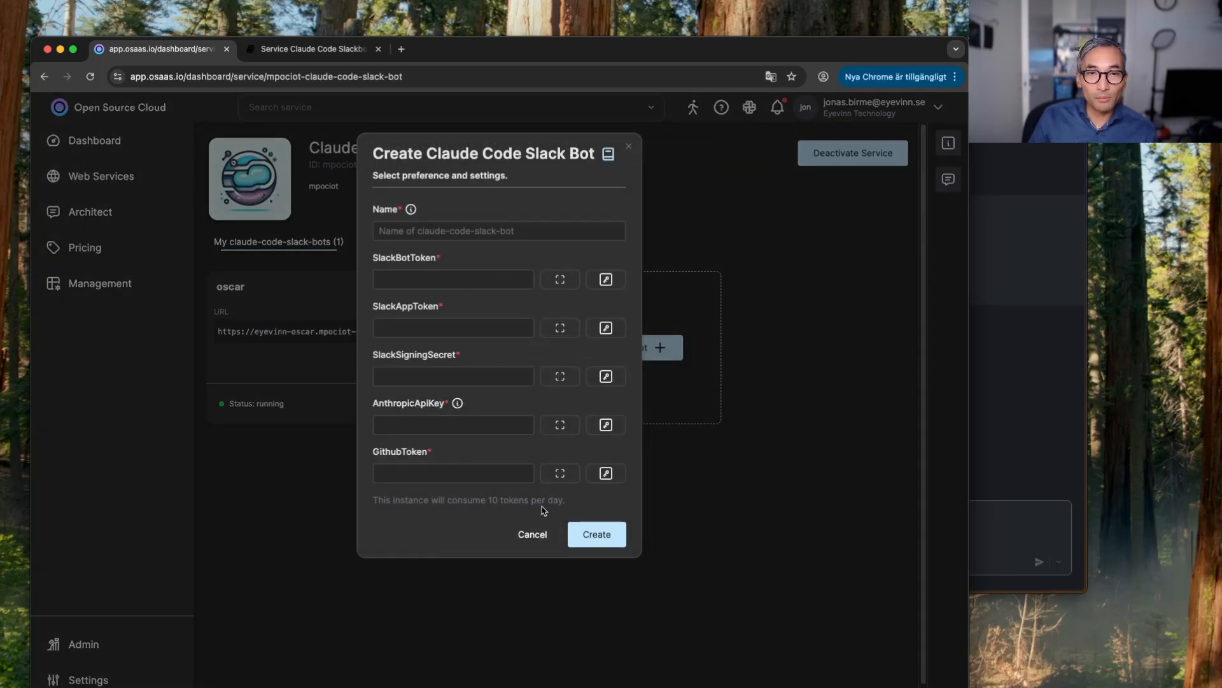
left_click(531, 541)
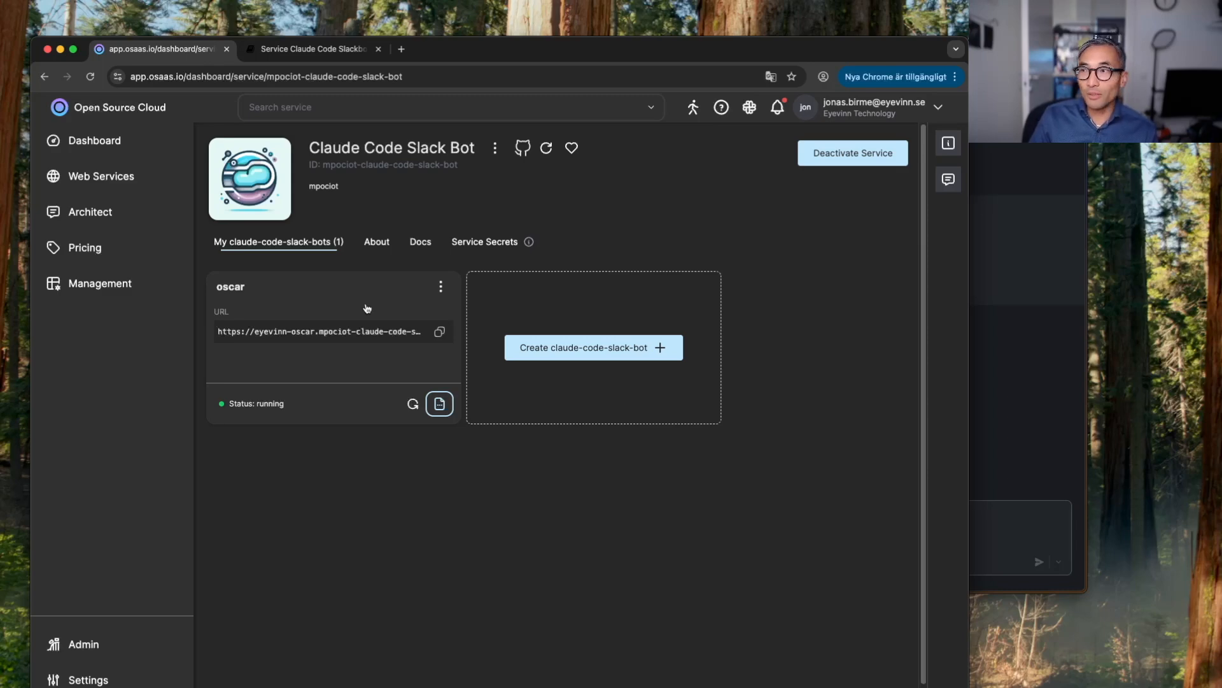
Step: Switch to Slack, send OSCar the message "cwd demo" and open the reply thread of that message
left_click_drag(994, 61, 966, 58)
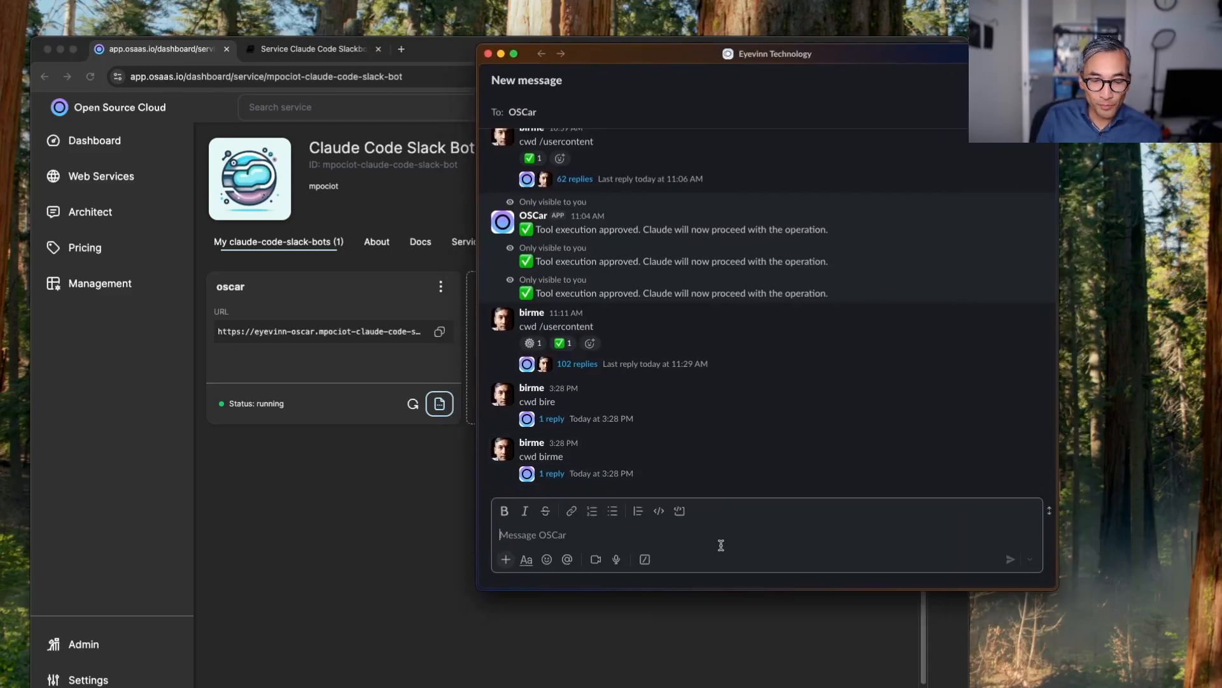
type("cwd ")
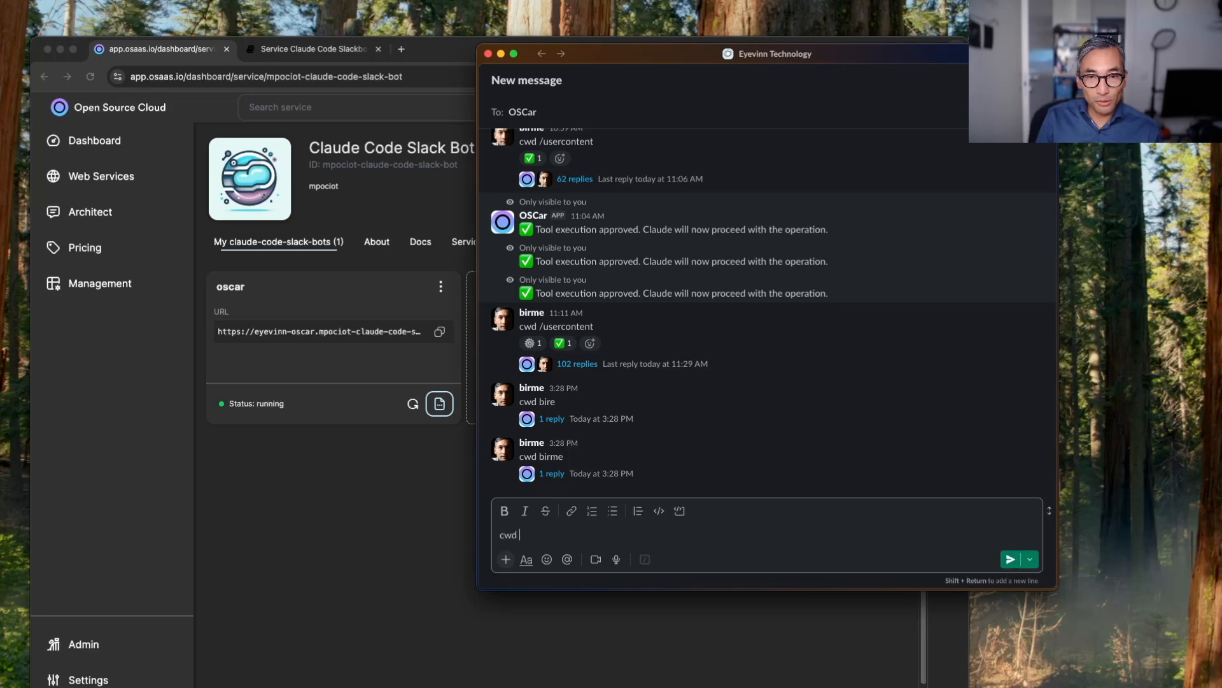
type("demo")
key("Return")
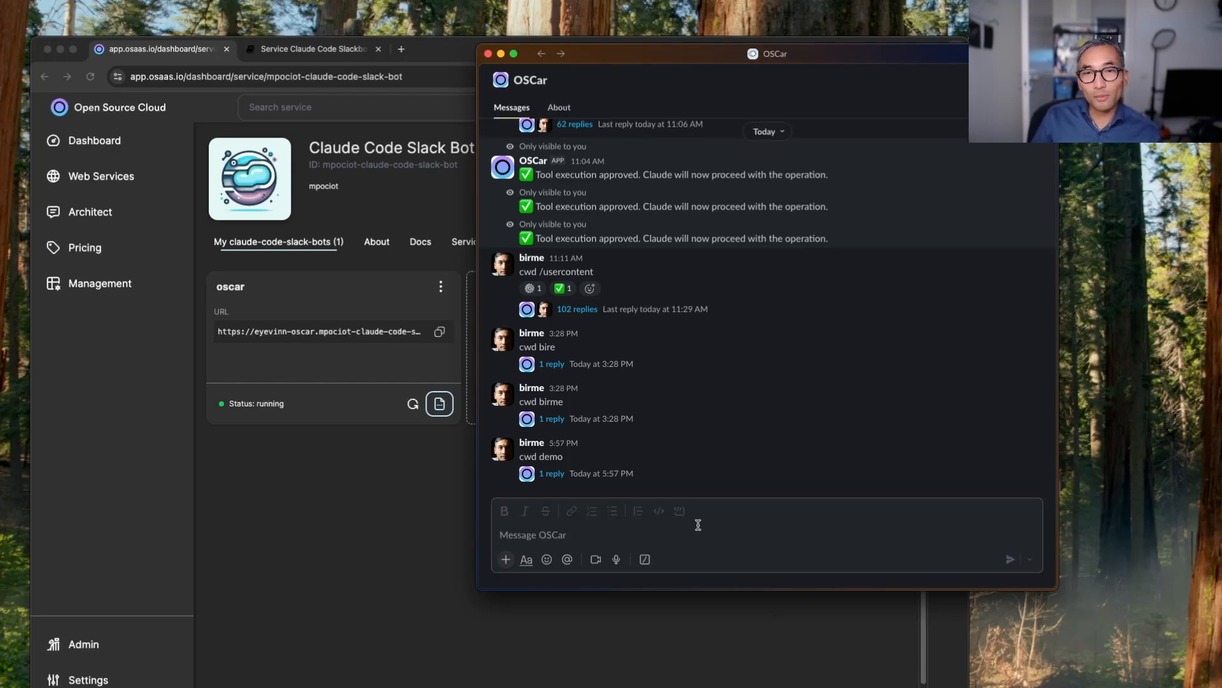
left_click(609, 481)
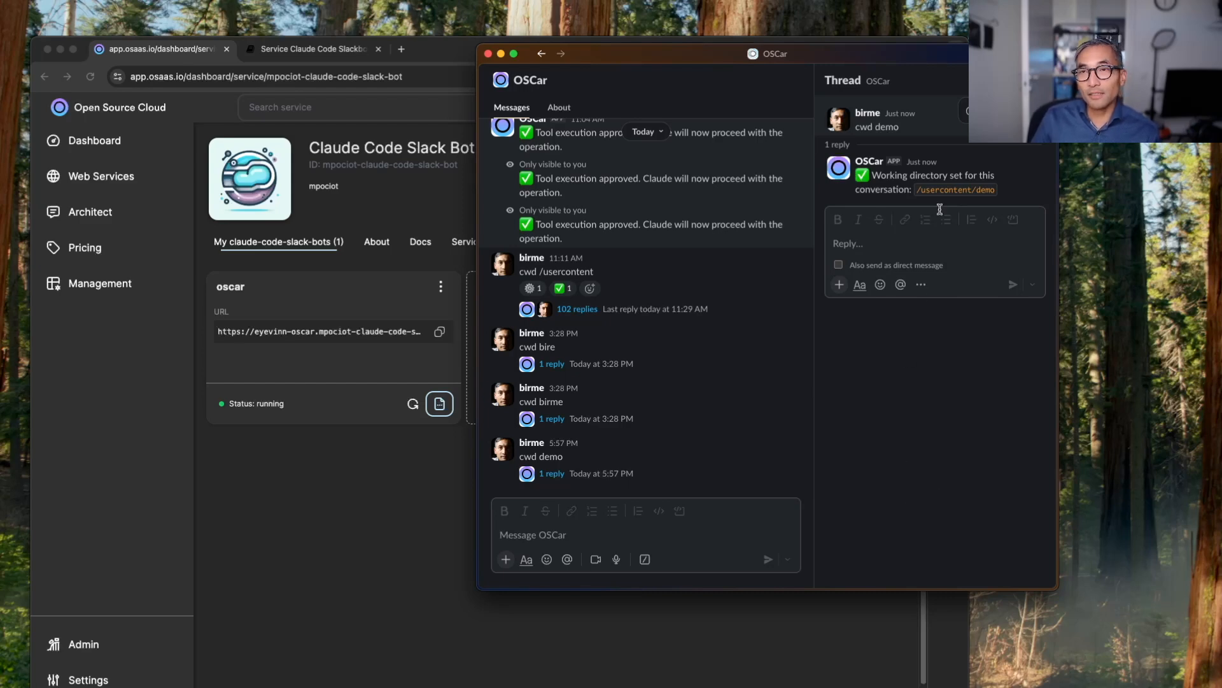
left_click_drag(916, 64, 794, 96)
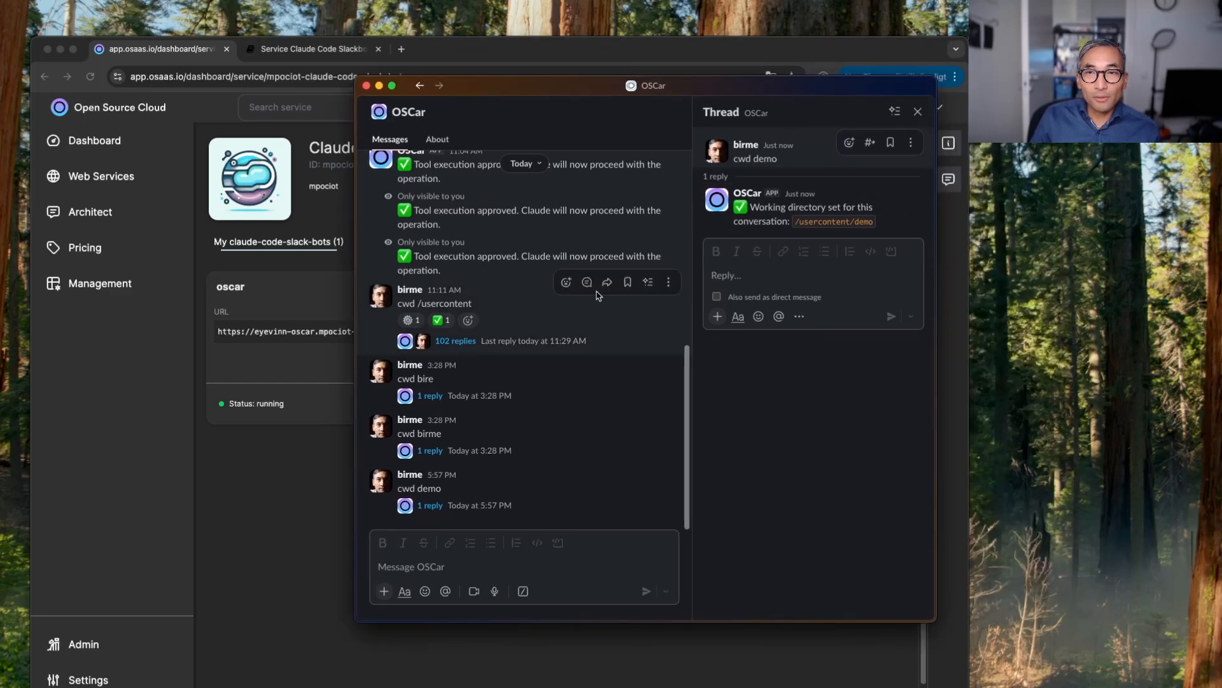
Step: Return to Open Source Cloud in the browser and examine the Saved category of the web services catalogue
left_click(304, 468)
left_click(144, 183)
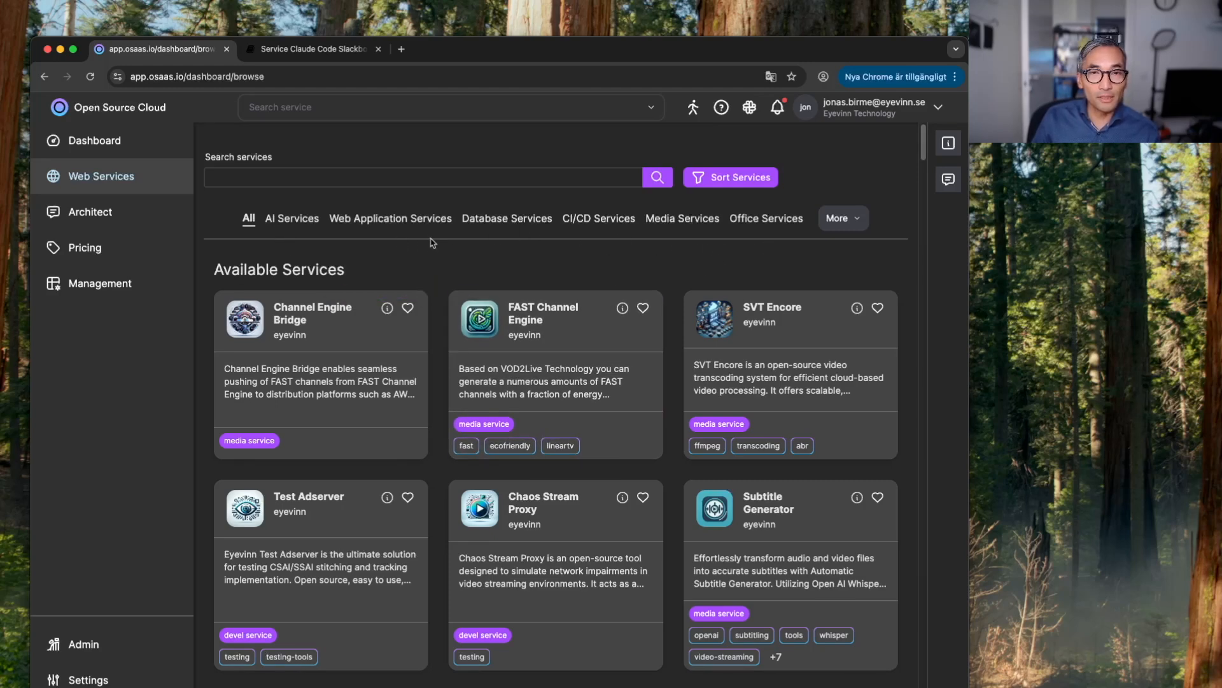
left_click(859, 224)
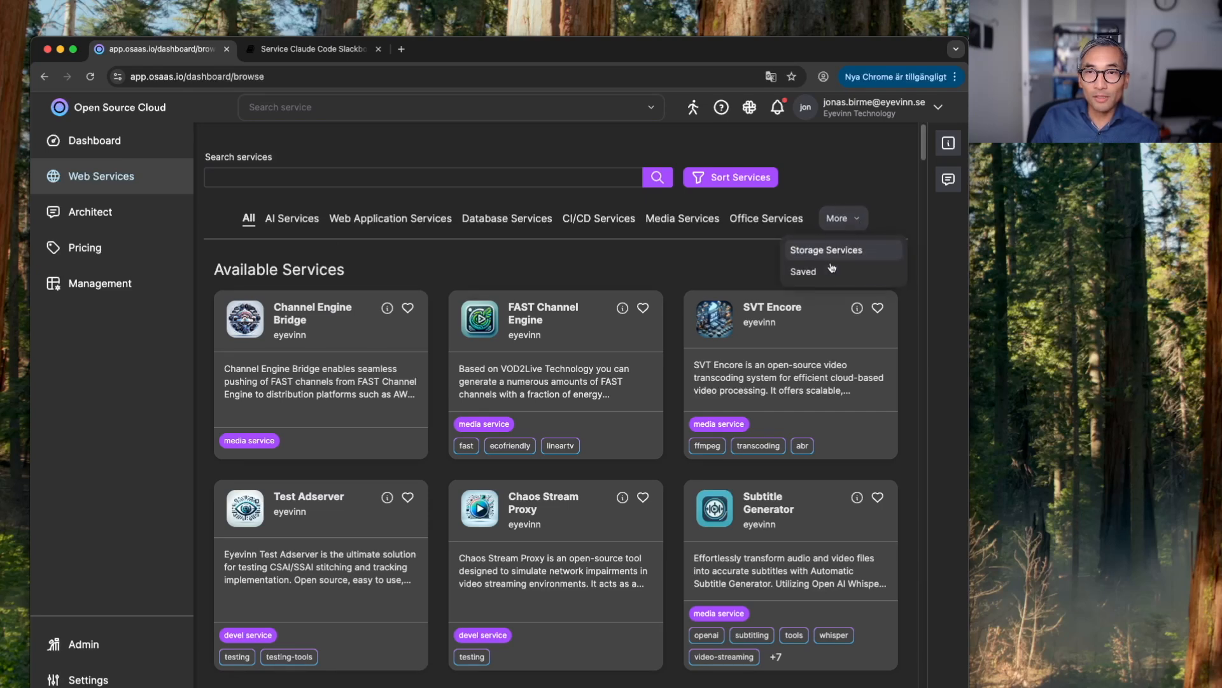
left_click(823, 274)
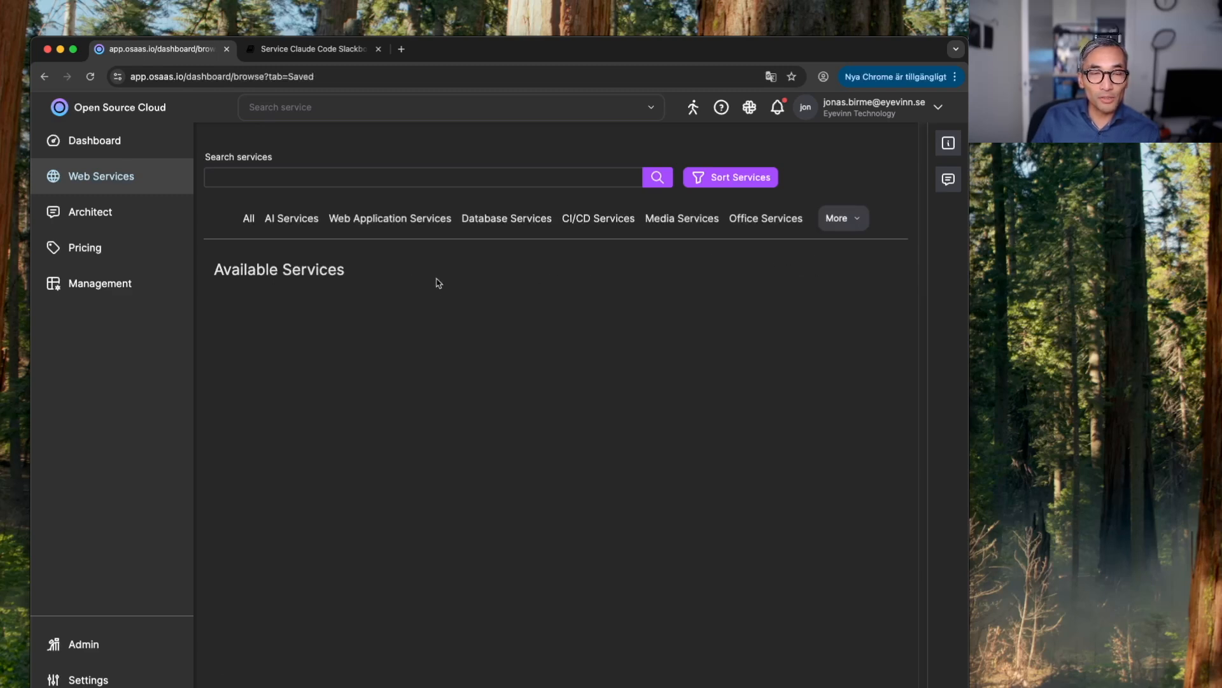
left_click(849, 231)
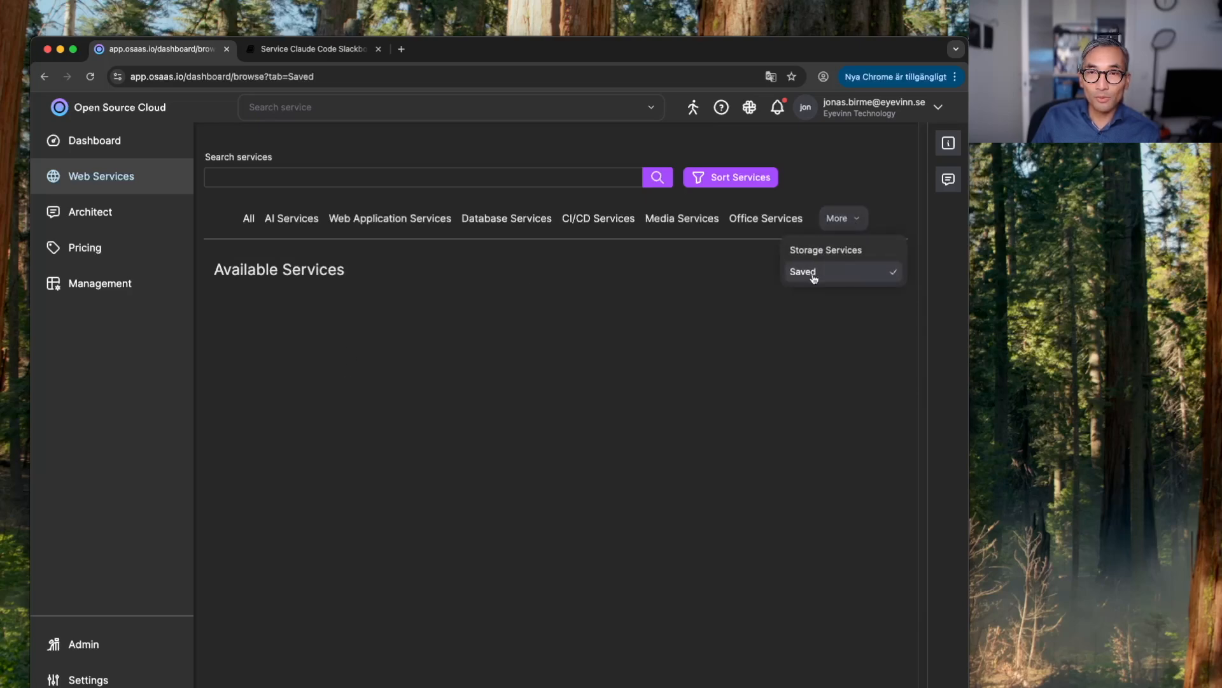
left_click(687, 323)
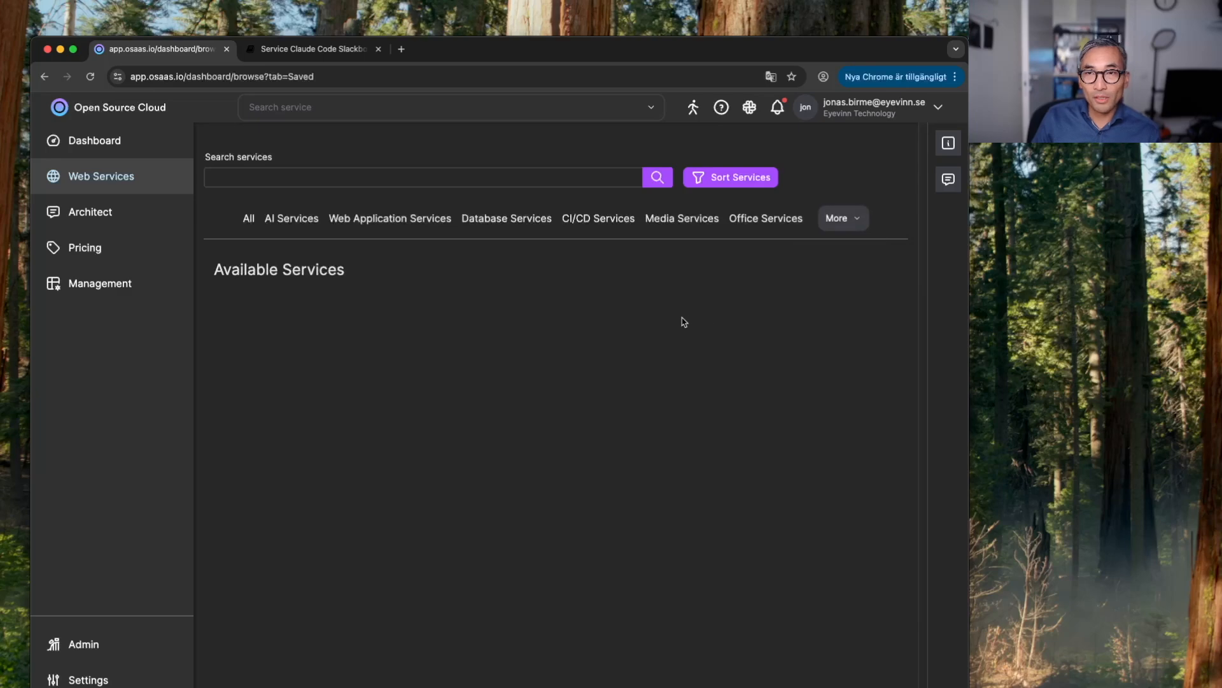
Step: Switch to Slack and begin a reply in the "cwd demo" thread with "clone the repo Eyevinn/osaas-app"
key("super+Tab")
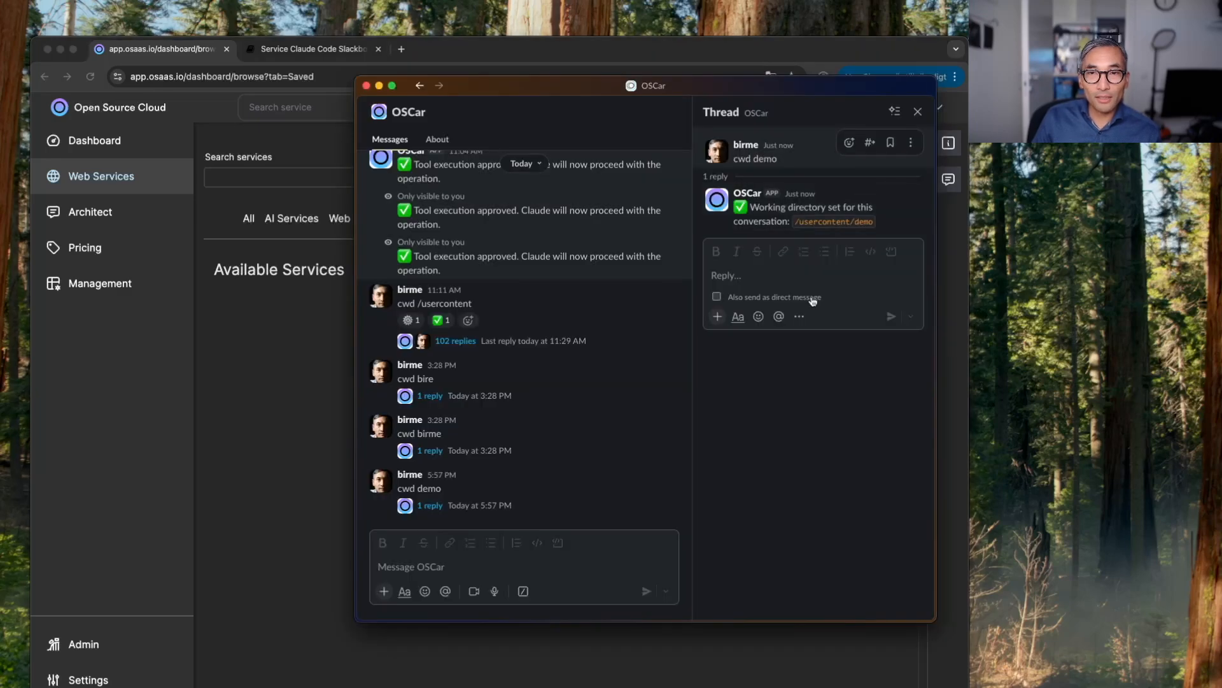
left_click(783, 276)
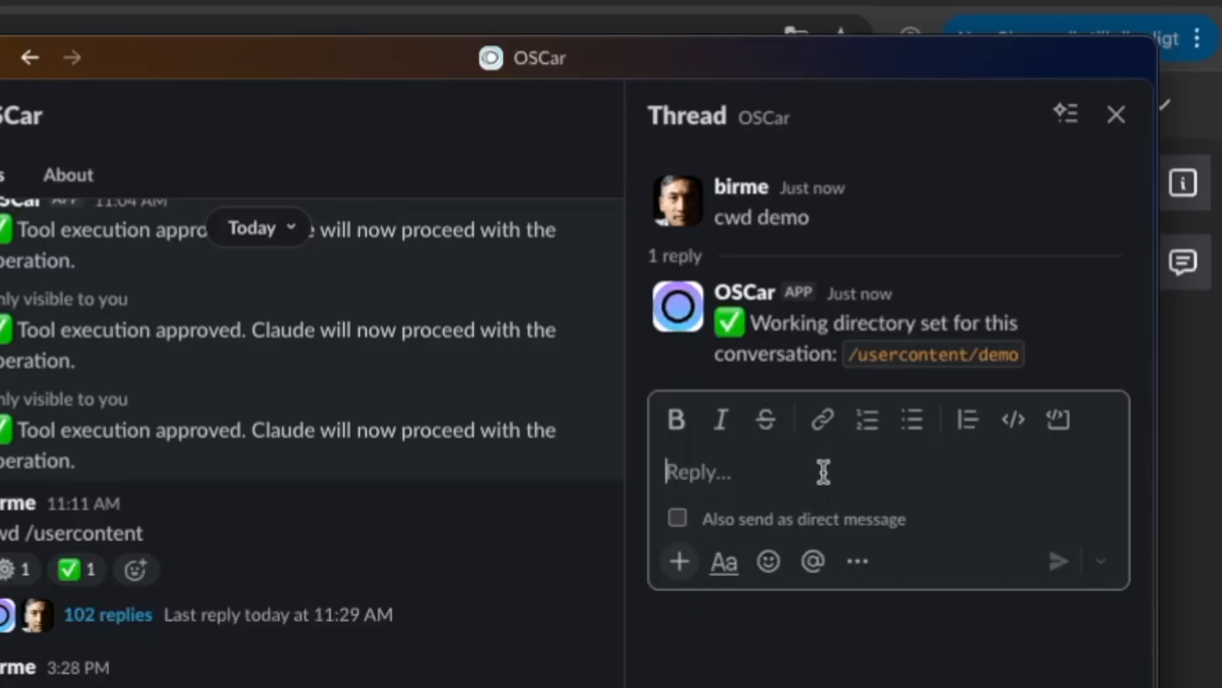
type("glone")
key("BackSpace")
key("BackSpace")
key("BackSpace")
key("BackSpace")
key("BackSpace")
type("clone the repo Eyevinn/osaas-app")
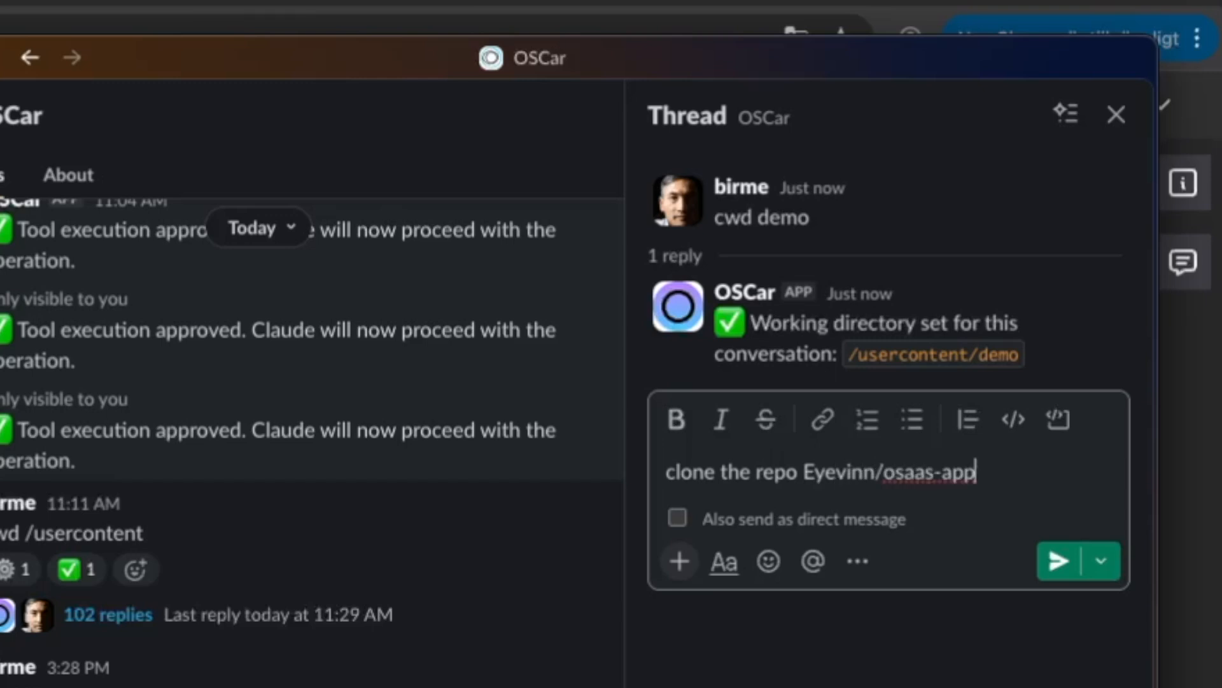
Step: Continue the thread reply with "and create a PR where the Saved services tab on the browse page"
type("nd create a PR where")
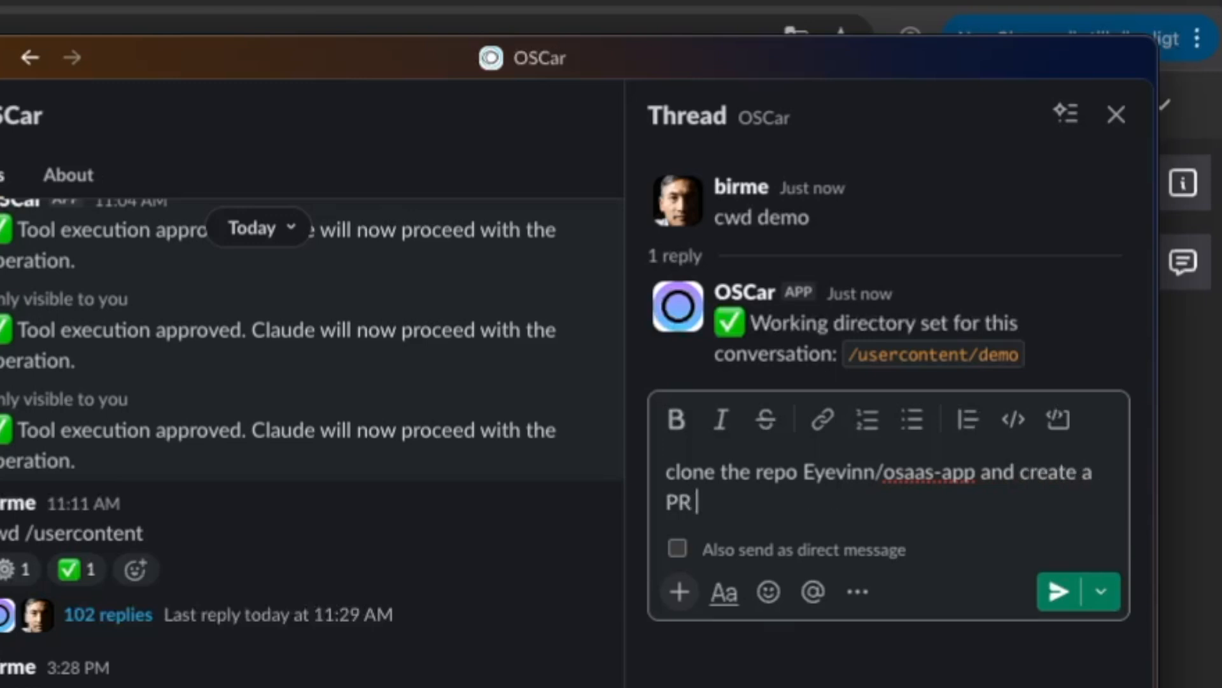
type(" the Saved")
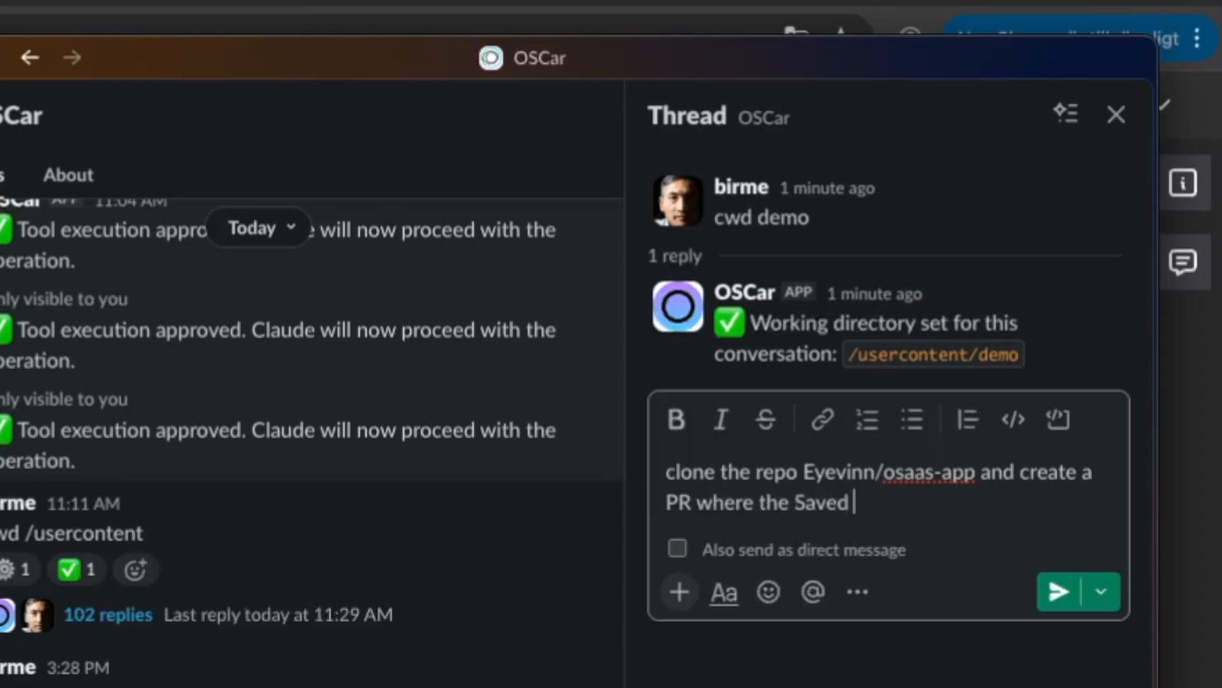
type("se")
type("rvic")
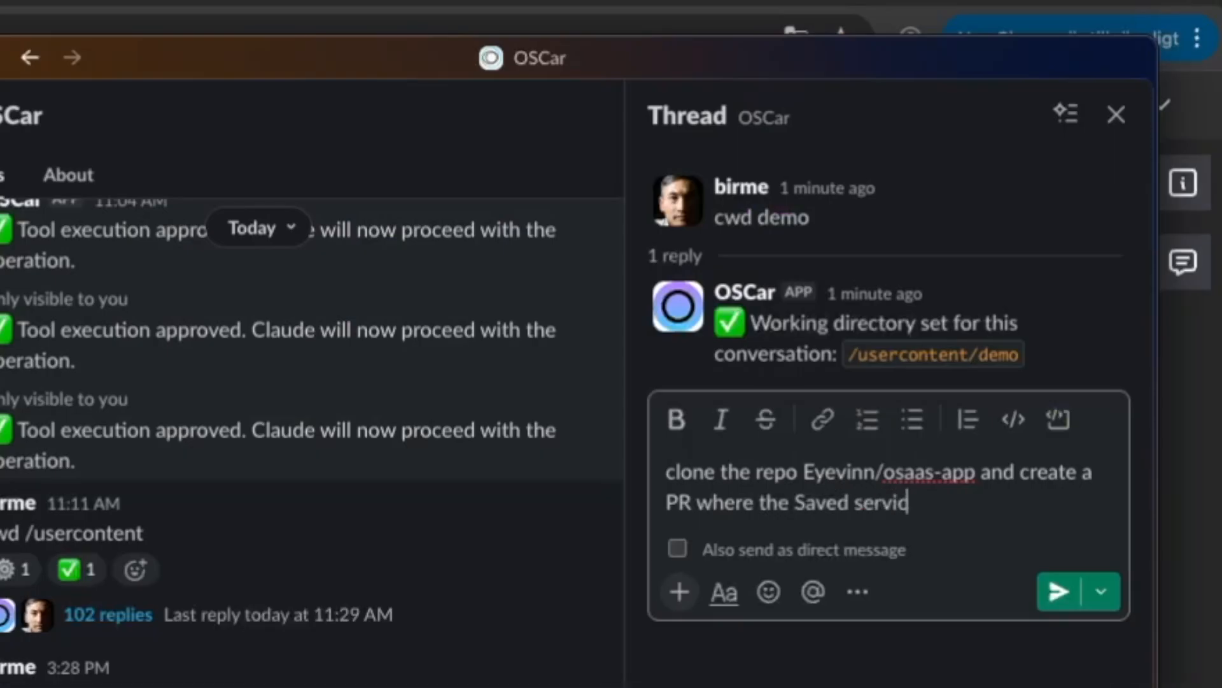
type("es tab")
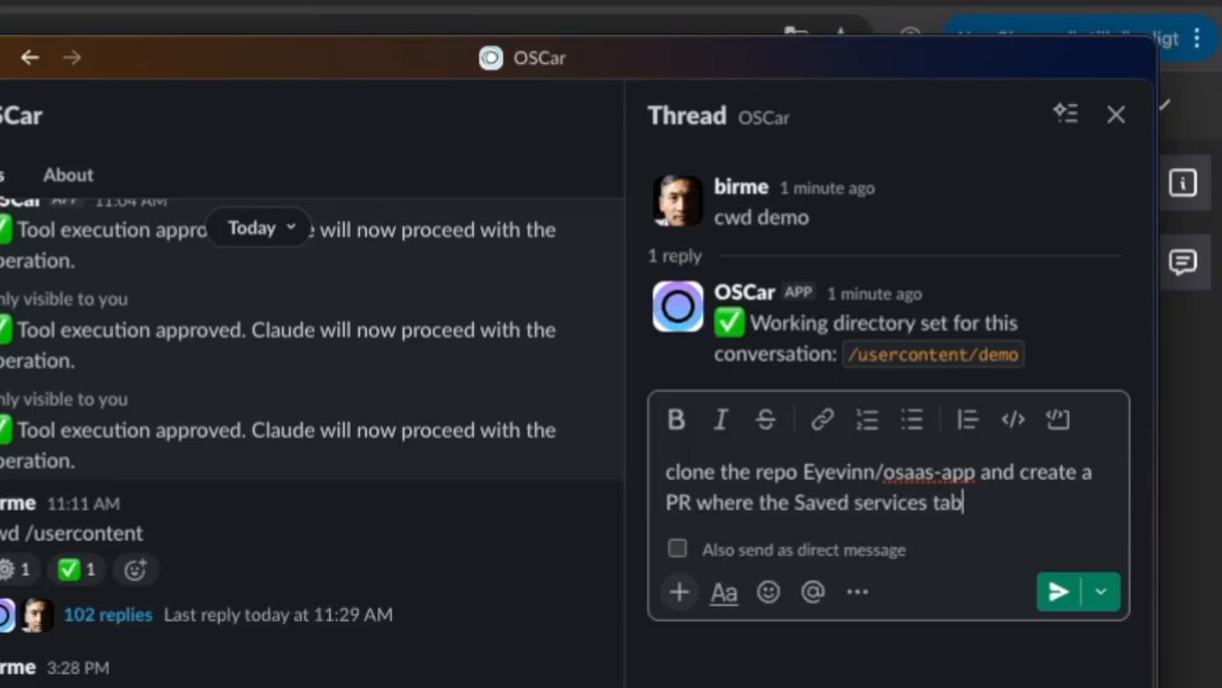
type(" on the W")
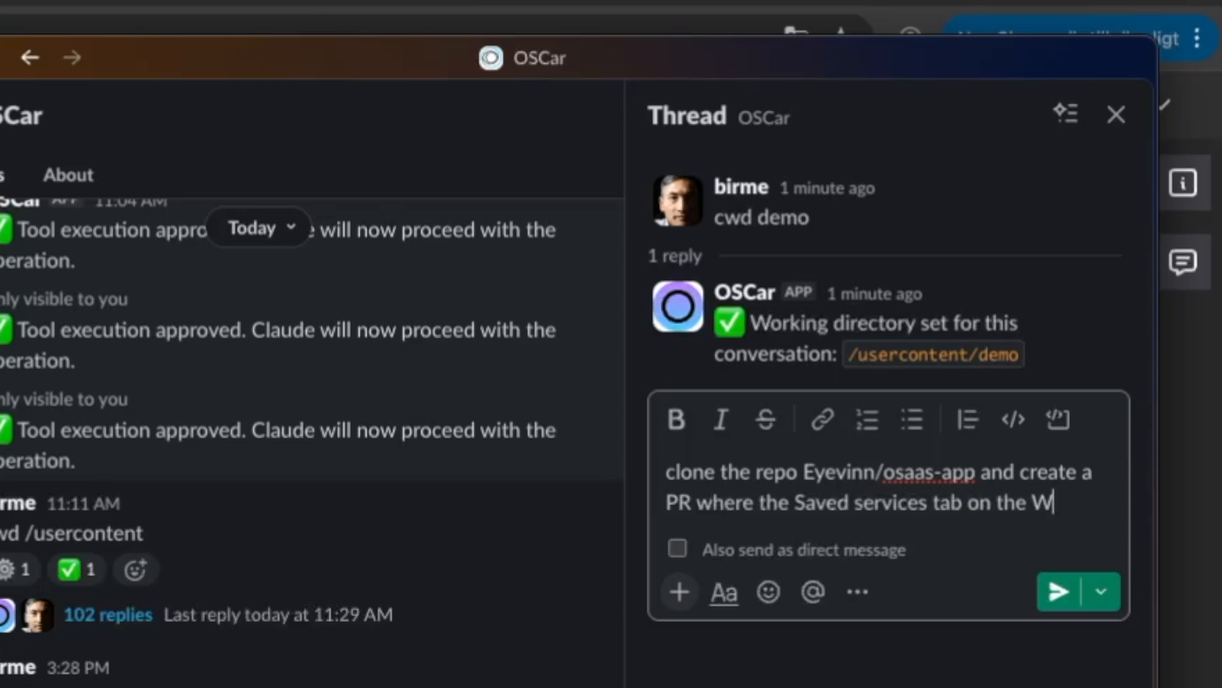
type("eb Service")
key("BackSpace")
key("BackSpace")
key("BackSpace")
key("BackSpace")
key("BackSpace")
key("BackSpace")
key("BackSpace")
key("BackSpace")
key("BackSpace")
key("BackSpace")
key("BackSpace")
type("browse page")
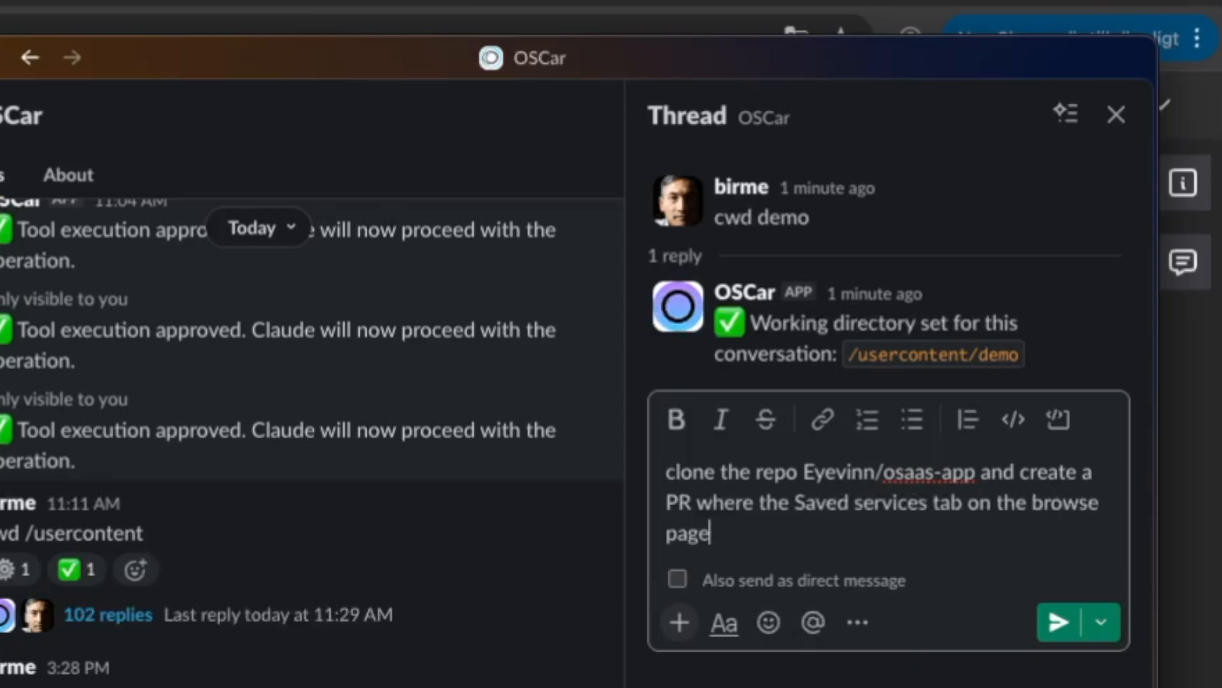
Step: Complete the request in the thread reply with "is only visible if the tenant has any saved services"
type(" is only visi")
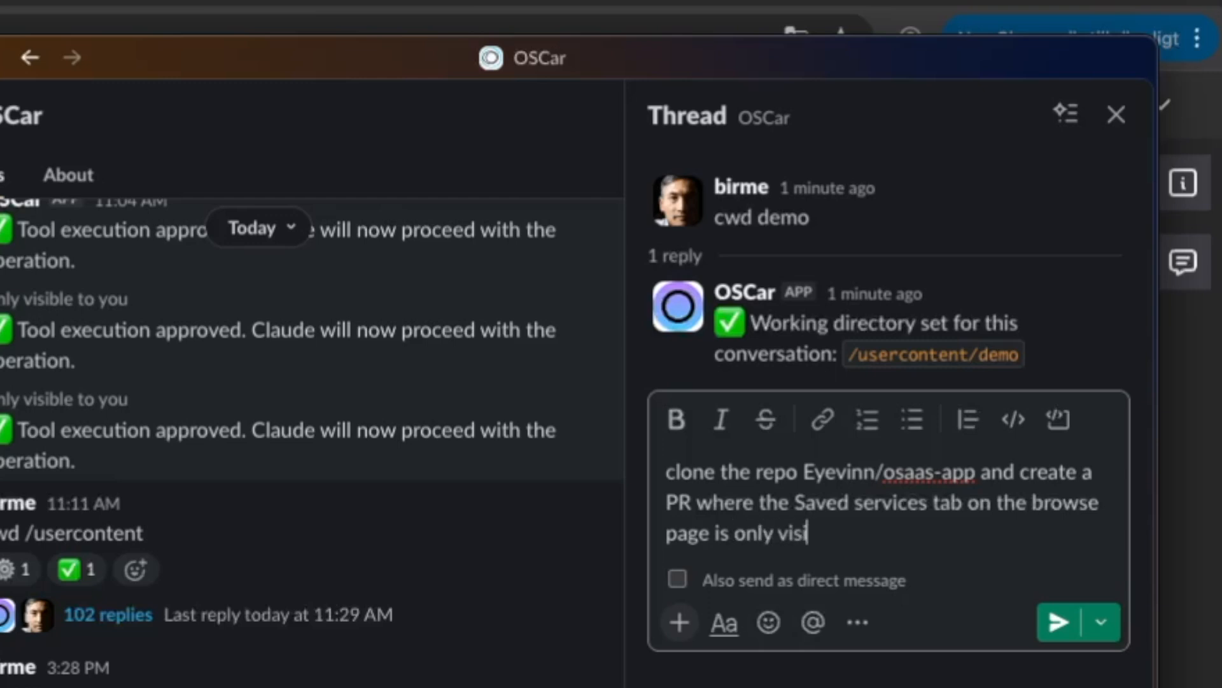
type("ble if the tenant has a")
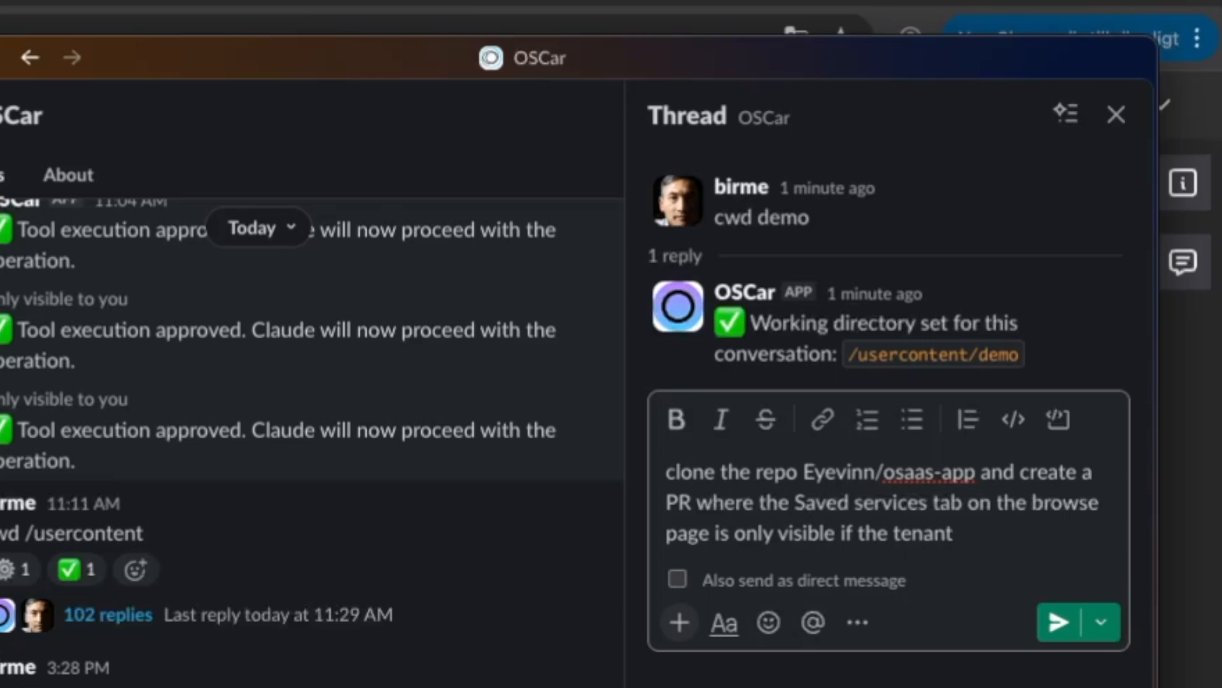
type("ny ")
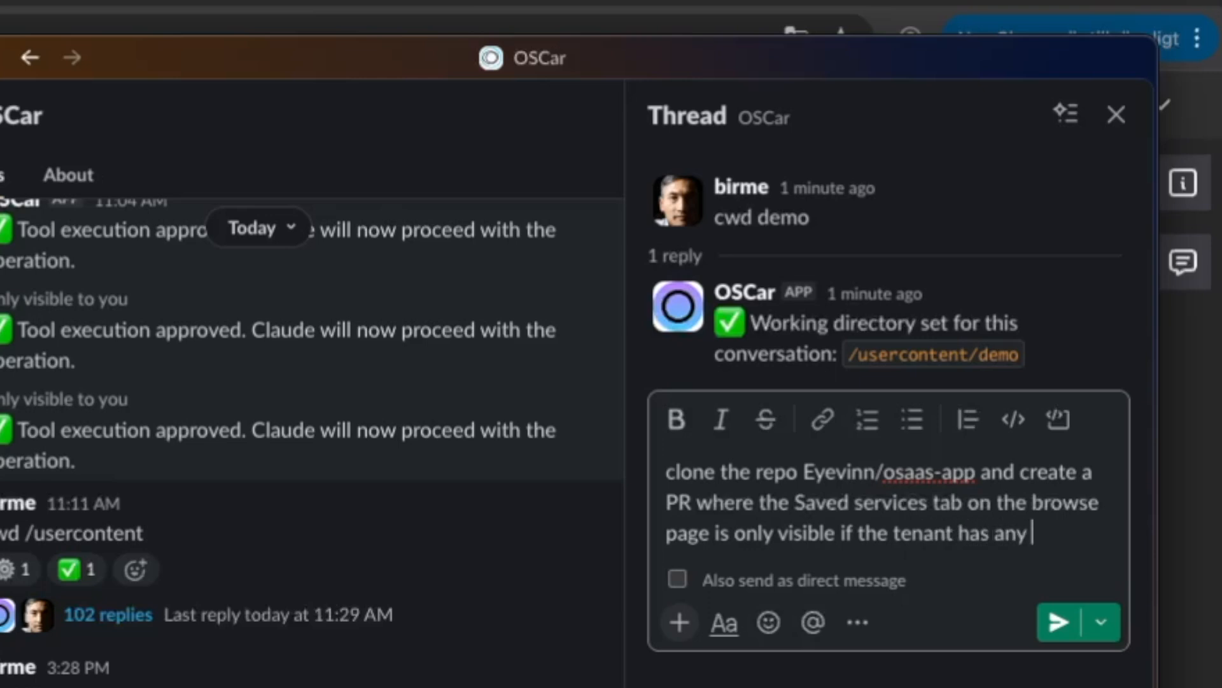
type("saved services")
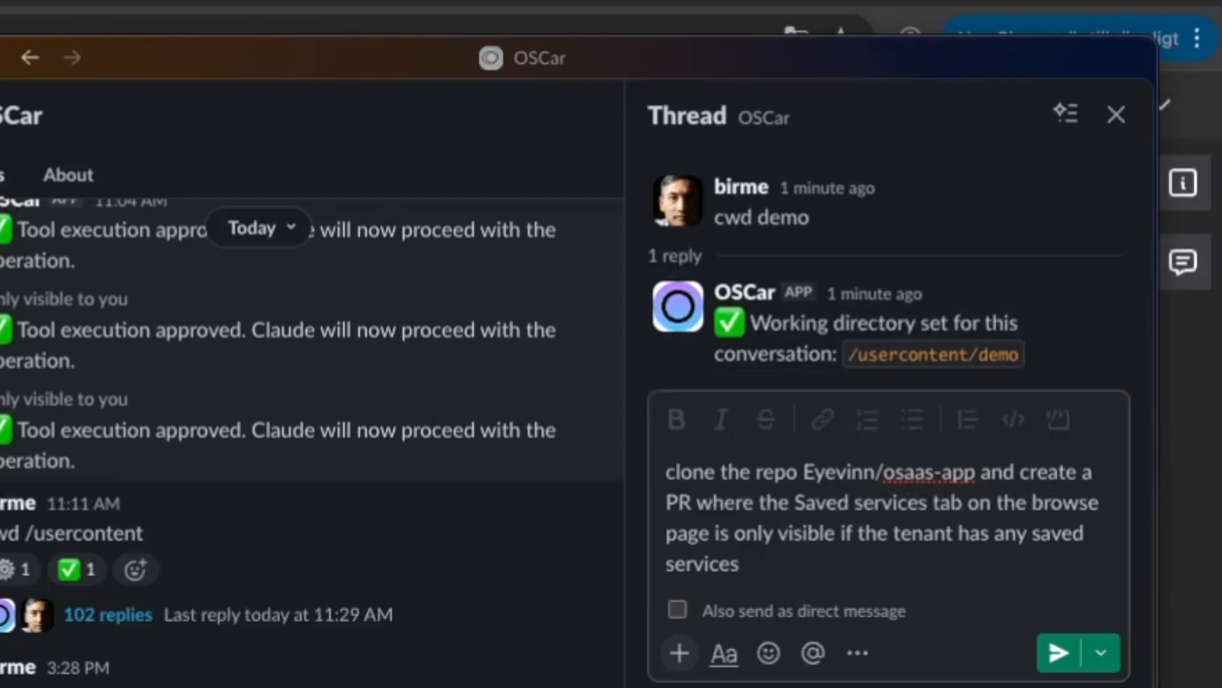
Step: Send the thread reply to OSCar and approve its tool permission requests, including the lint and typecheck command and npm install
left_click(896, 52)
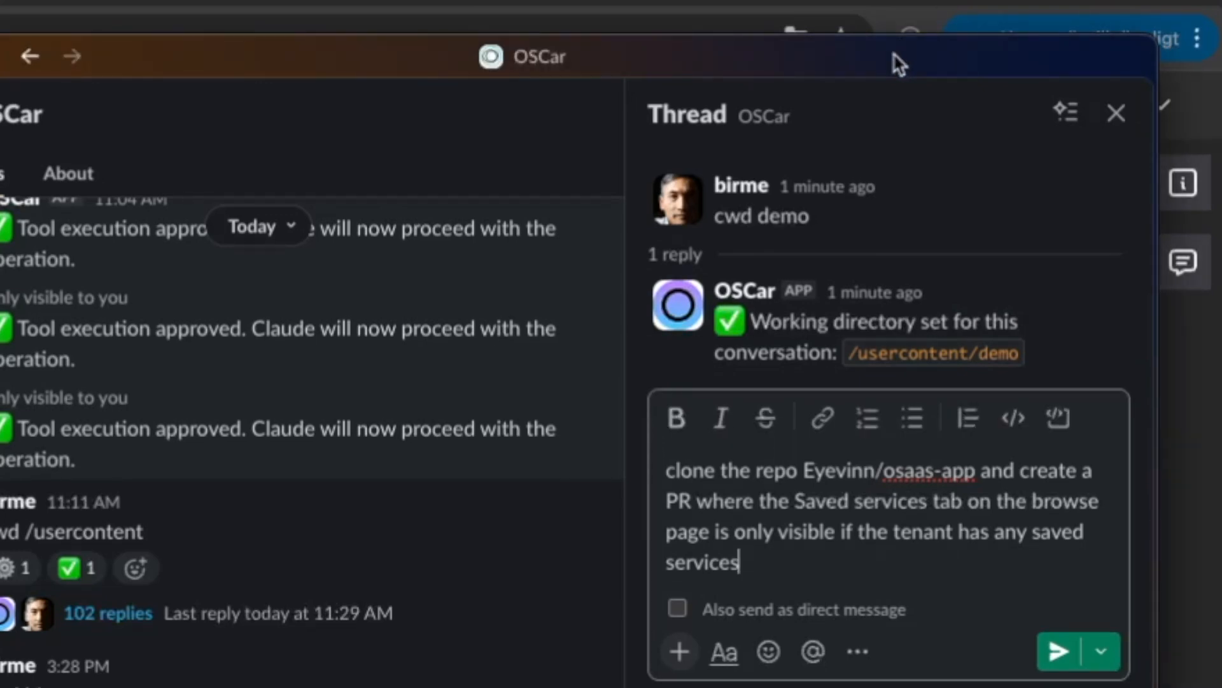
key("Return")
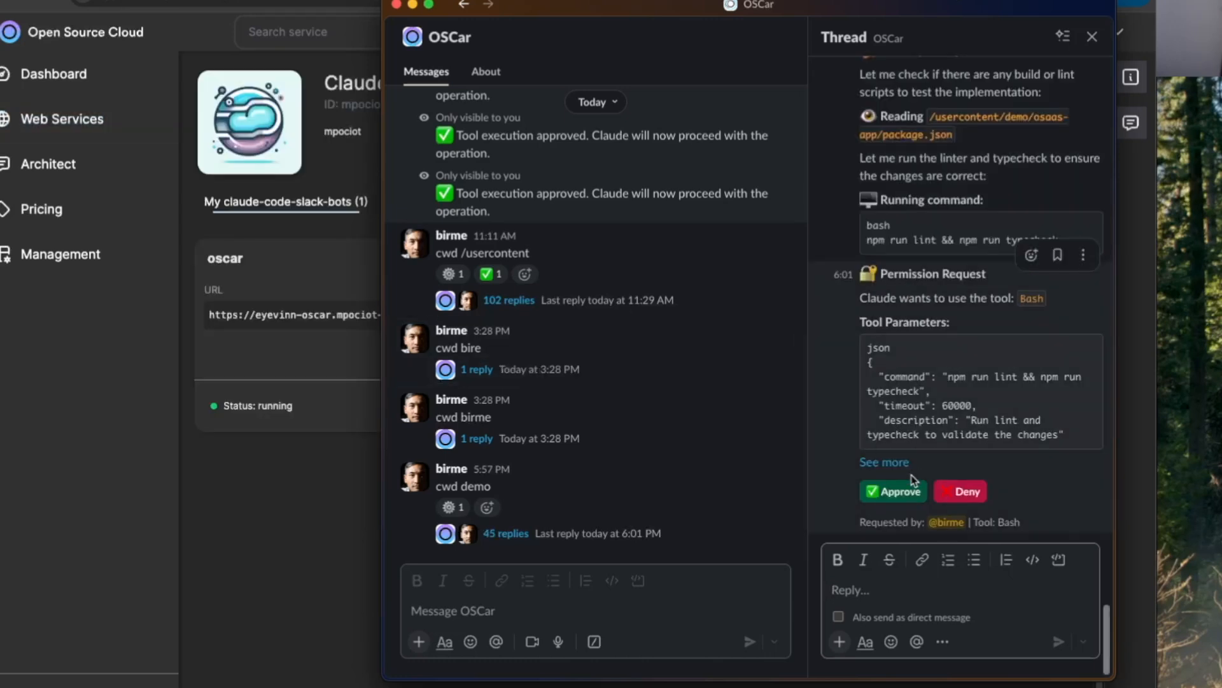
left_click(906, 496)
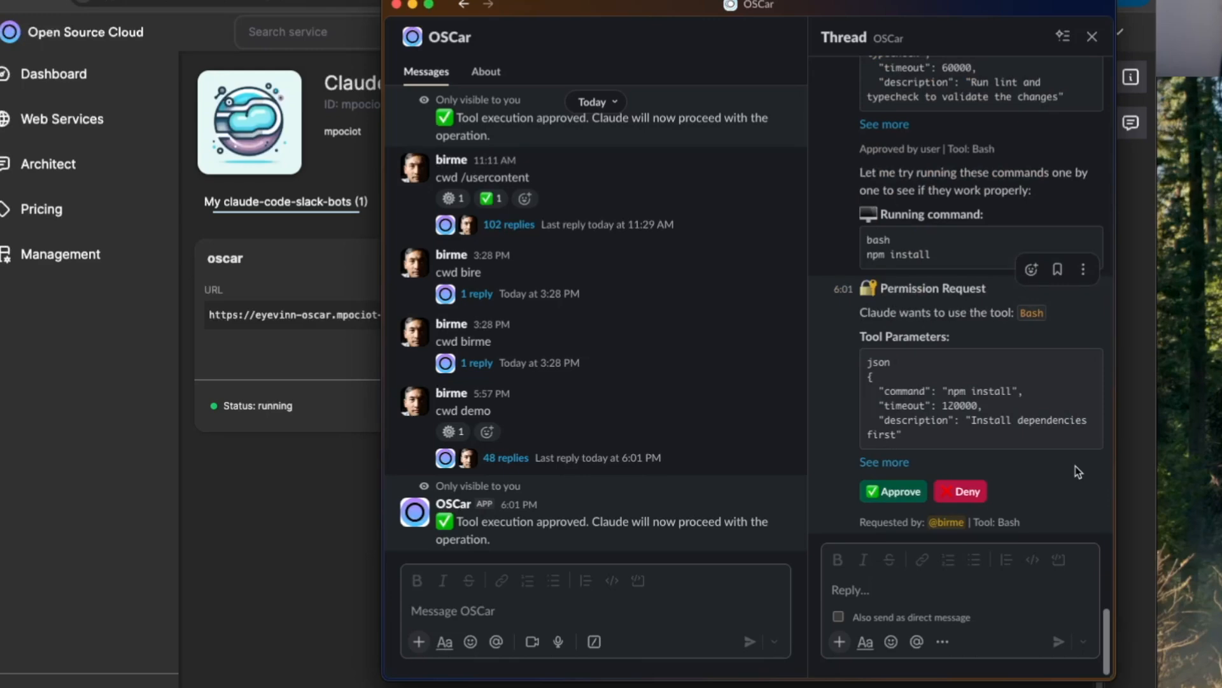
left_click(894, 491)
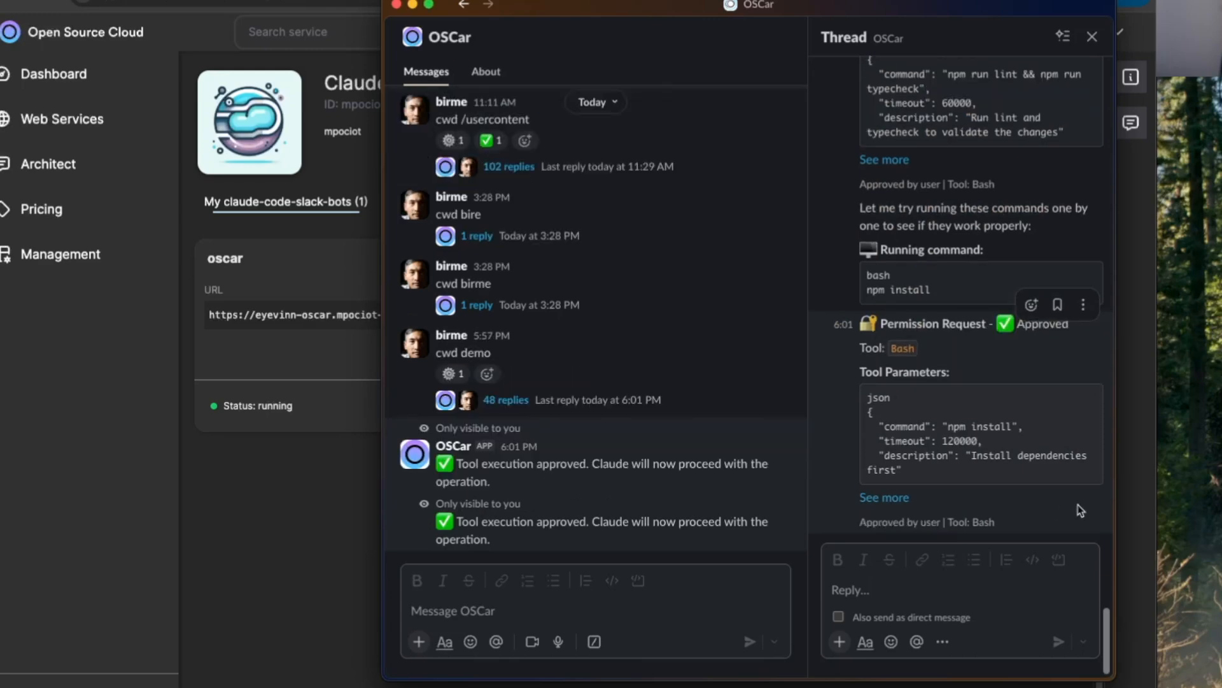
left_click(890, 420)
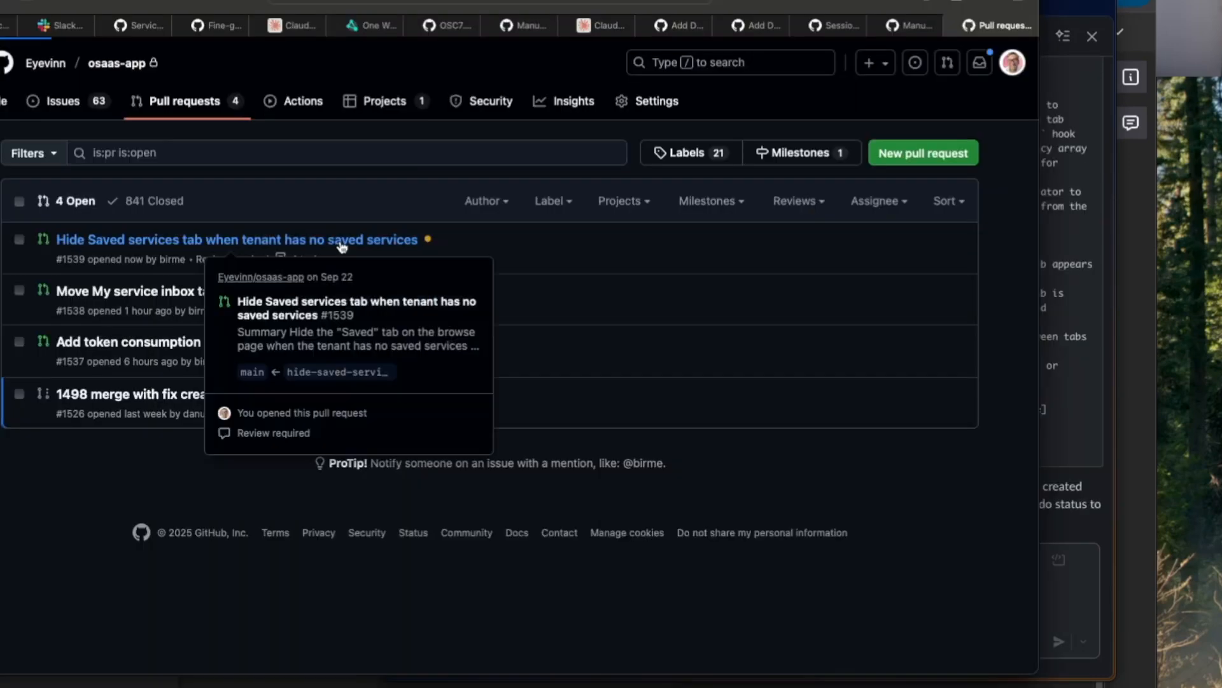
Step: Open the pull request "Hide Saved services tab when tenant has no saved services" and read through its summary, changes and test plan
left_click(342, 243)
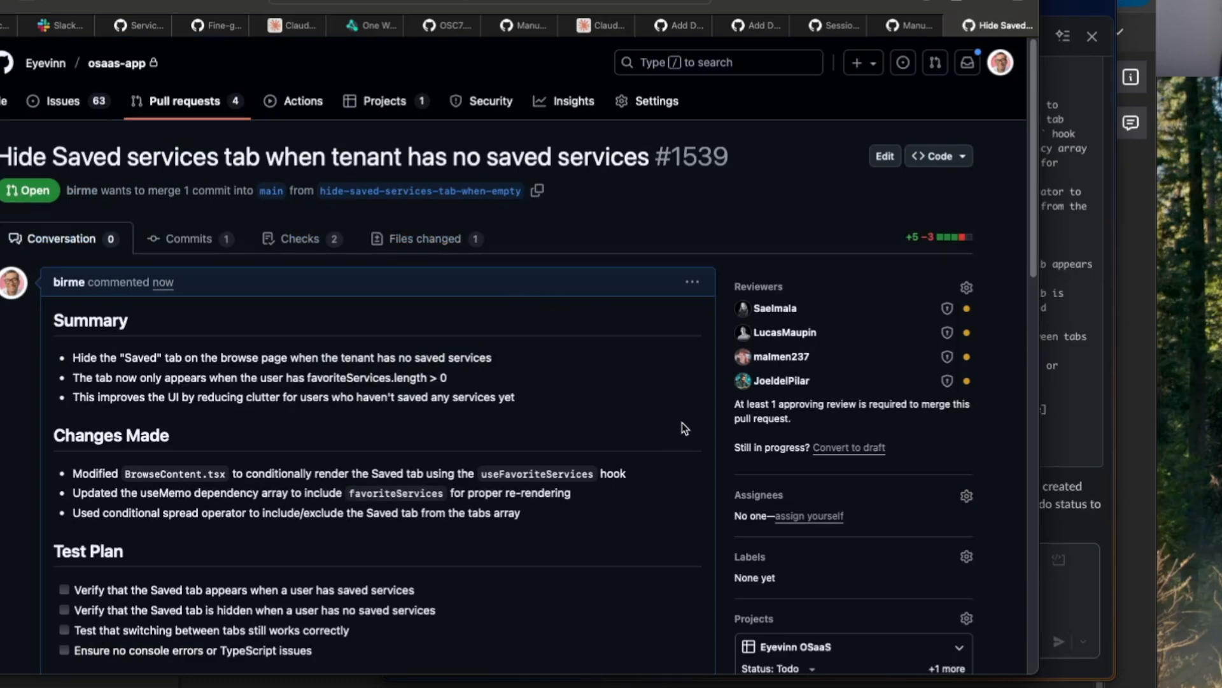
scroll(682, 422, "down", 3)
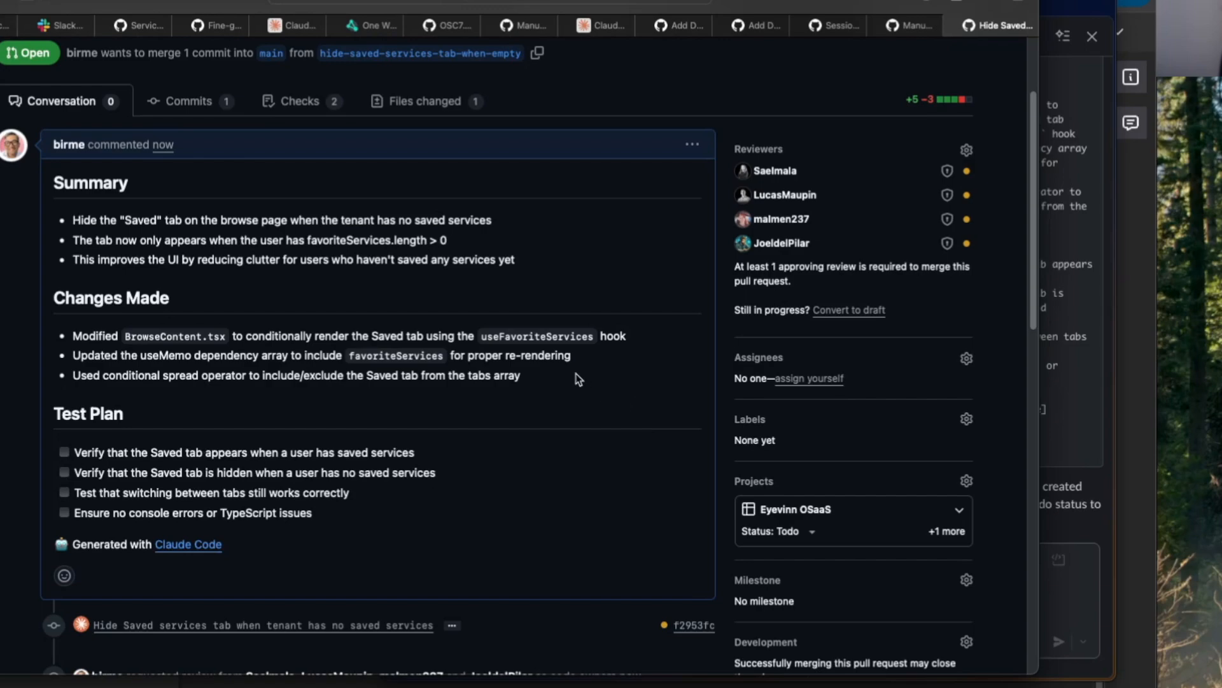
scroll(533, 335, "down", 12)
scroll(532, 335, "up", 10)
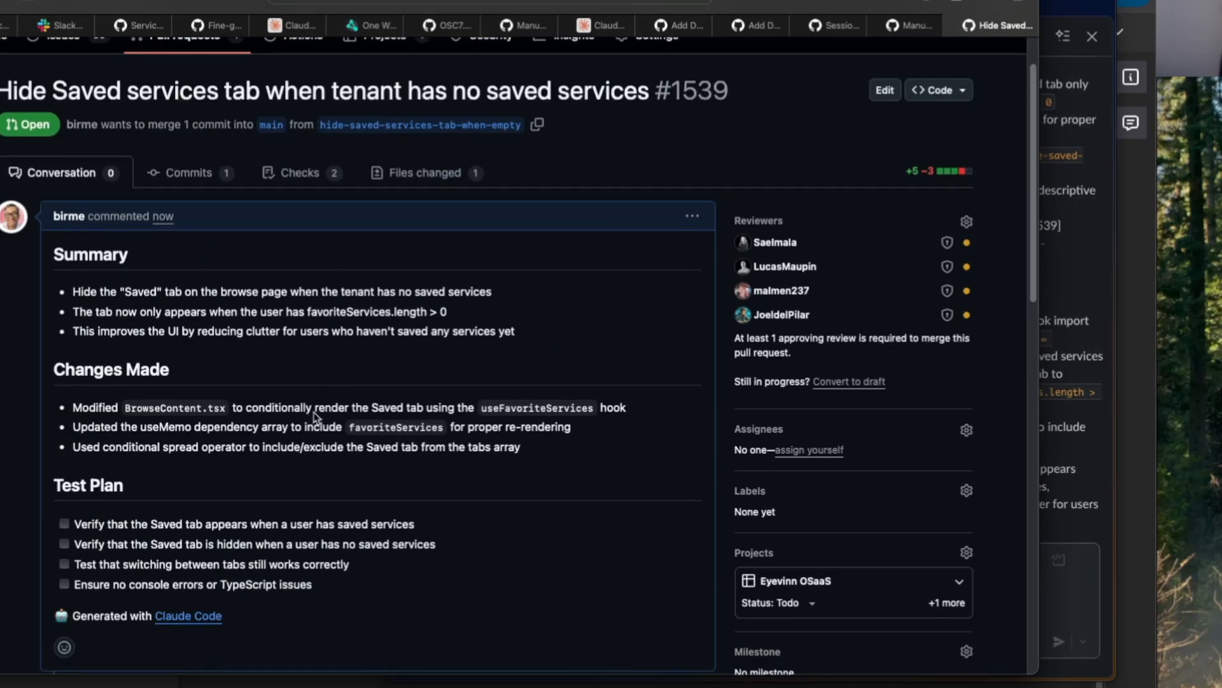
Step: Examine the pull request's changed files, reading through the code diff of BrowseContent.tsx
left_click(414, 173)
scroll(614, 325, "down", 2)
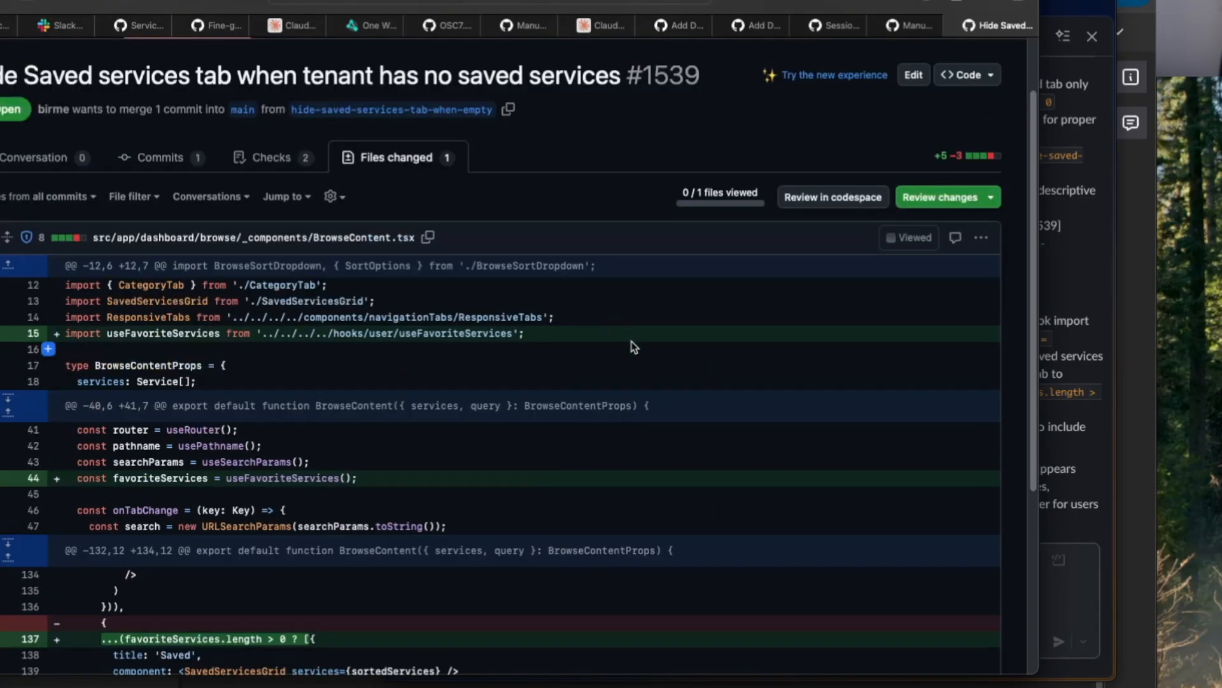
scroll(633, 345, "down", 1)
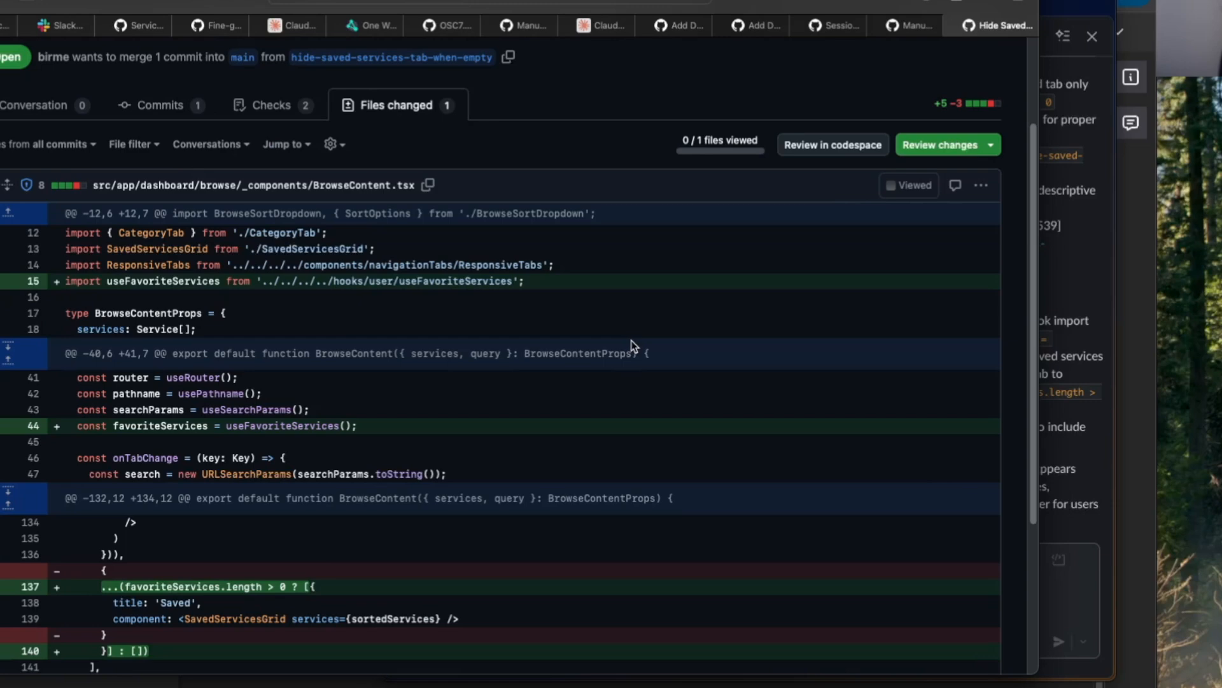
scroll(636, 345, "down", 4)
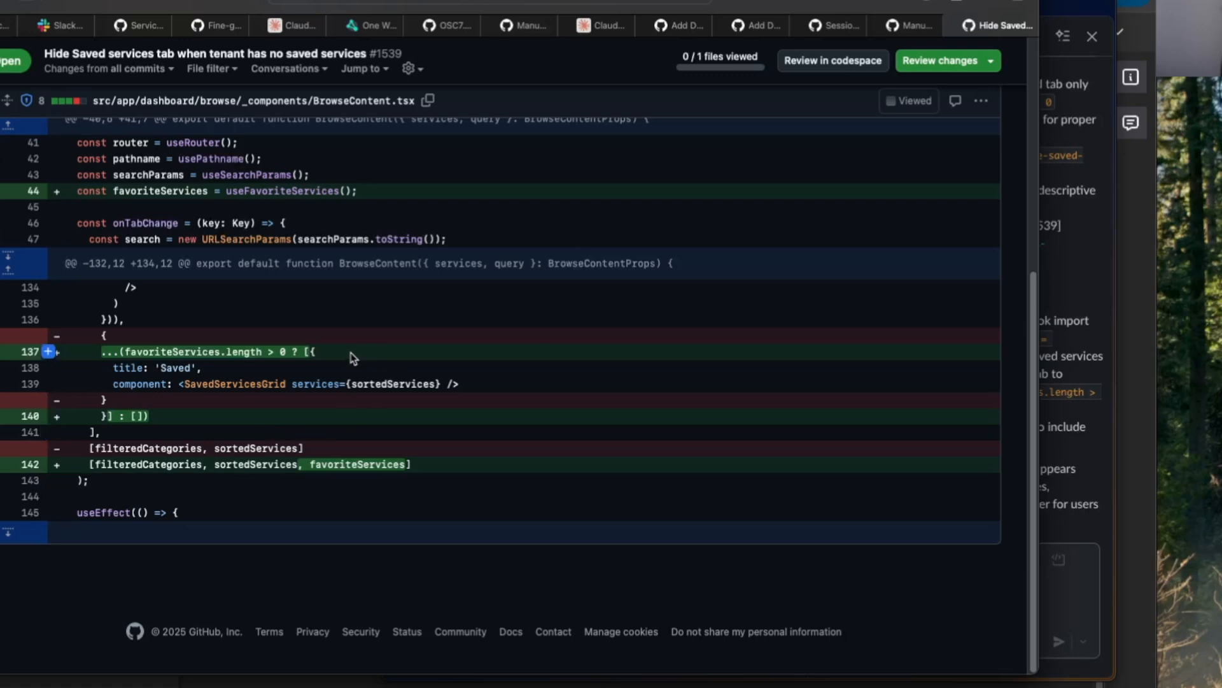
scroll(352, 351, "up", 5)
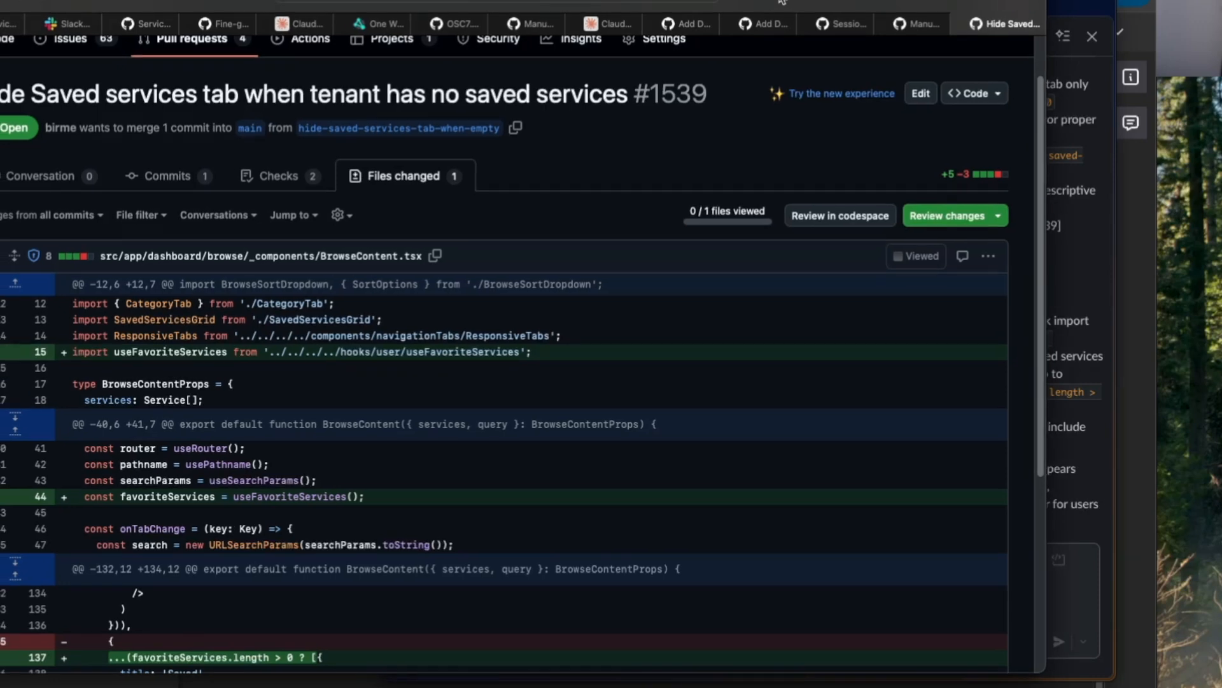
Step: Switch back to Slack and review OSCar's closing summary of the pull request and key changes in the thread
left_click(1059, 8)
scroll(986, 257, "up", 5)
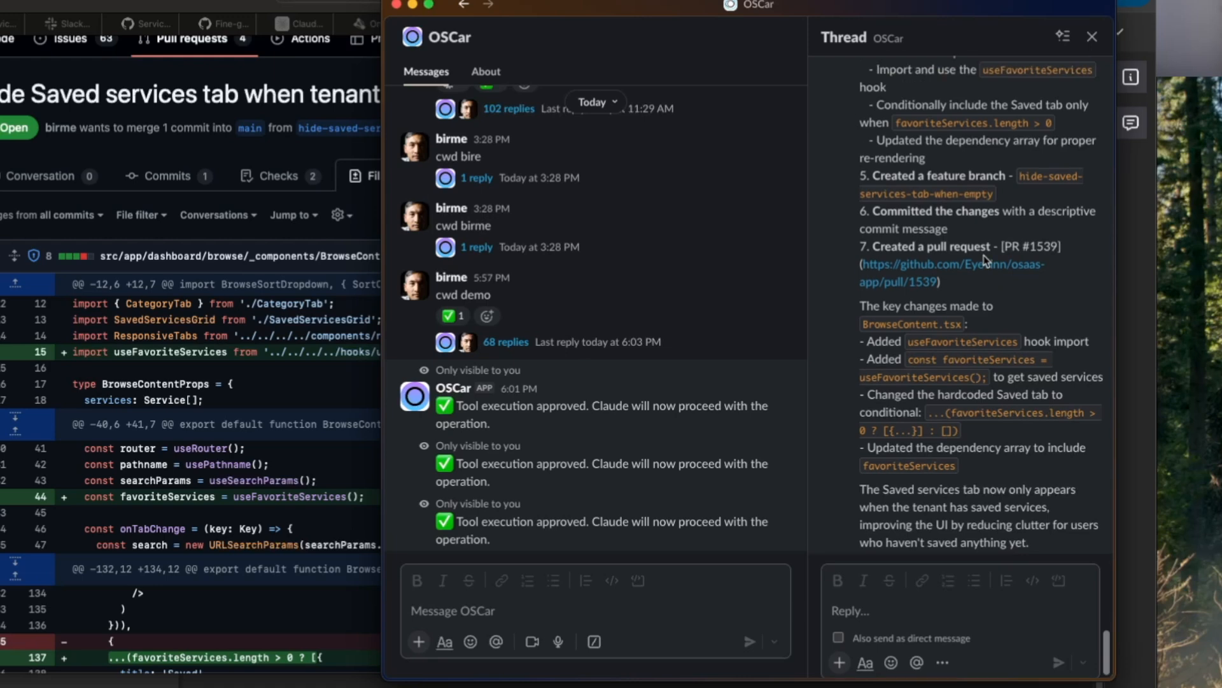
scroll(985, 258, "down", 3)
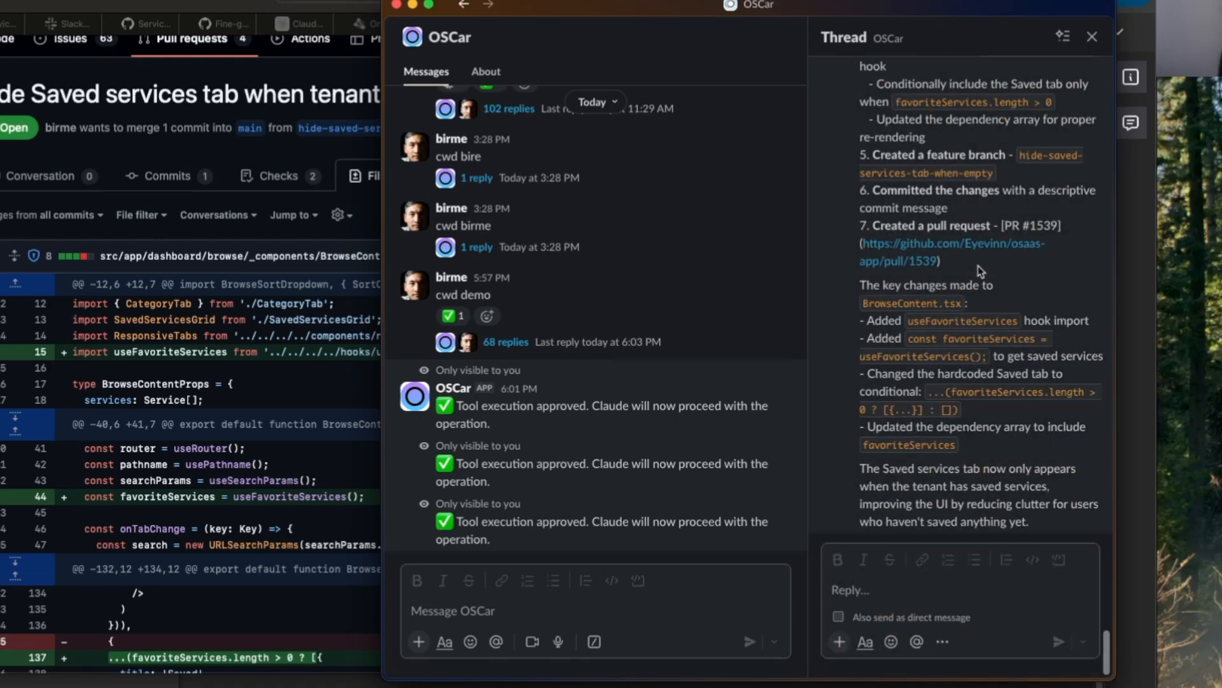